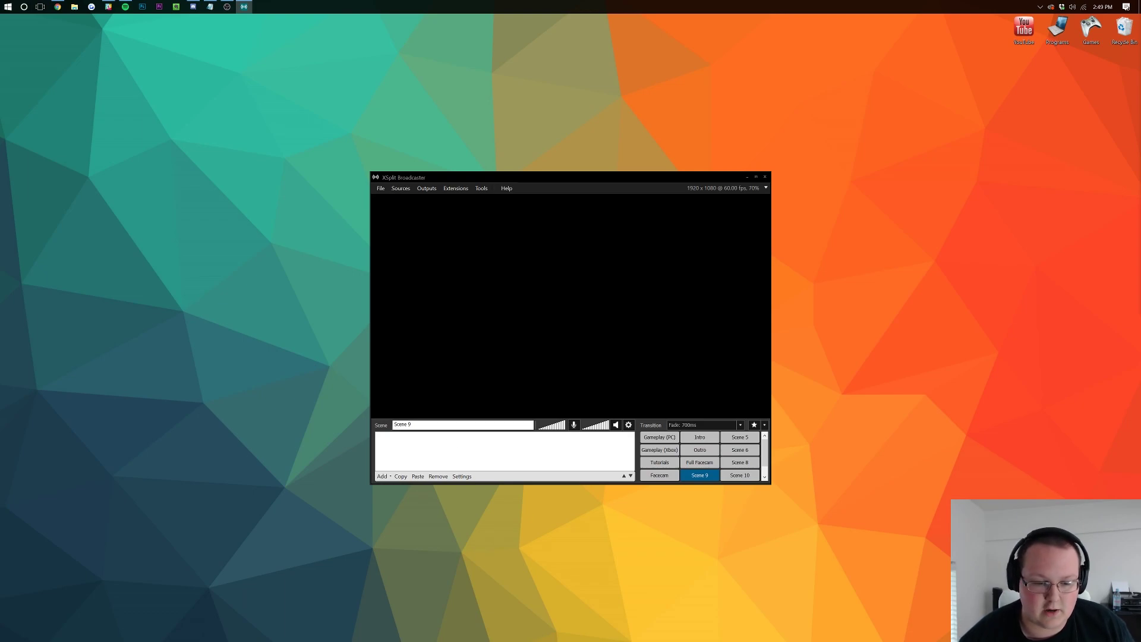
Rename the selected scene as Tutorial Scene and show the game capture options for a new source
type("Tutorial")
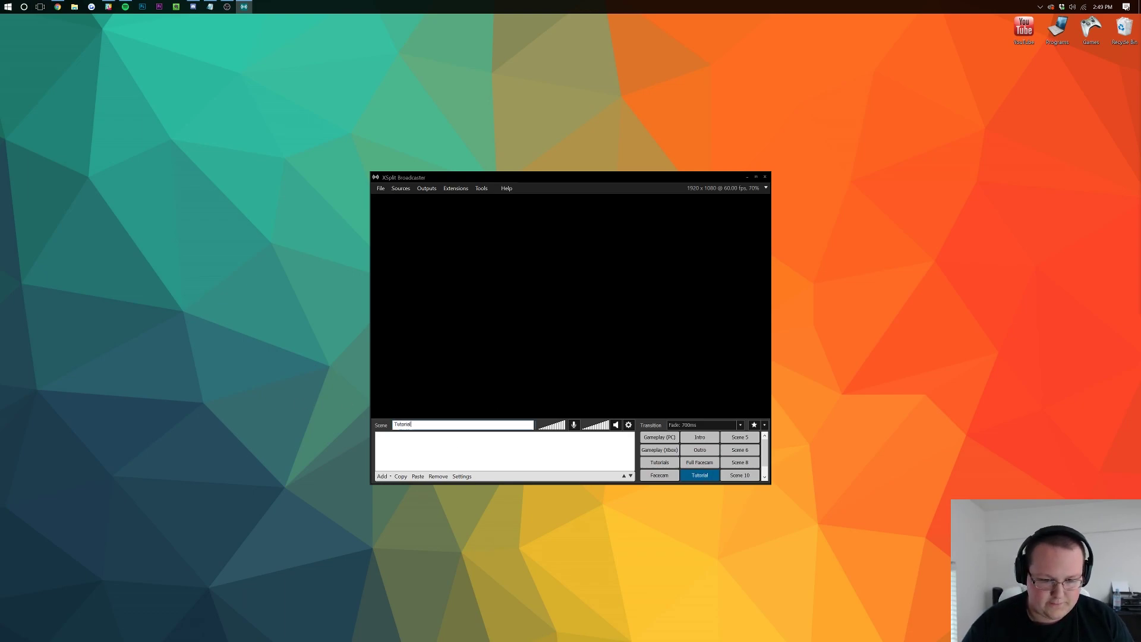
type(" Scene")
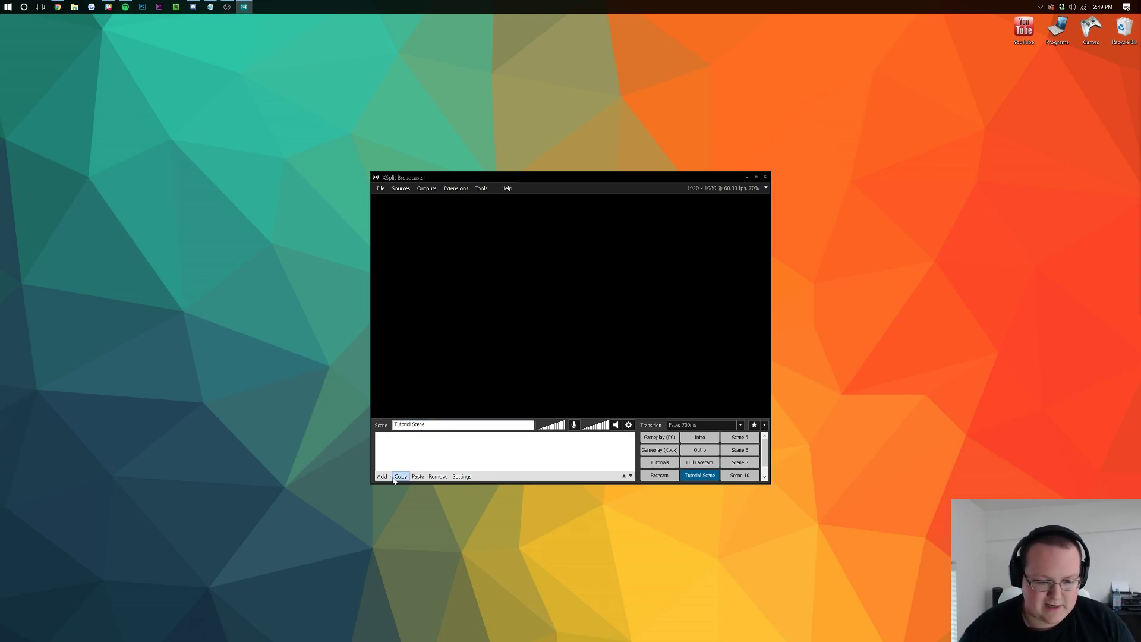
left_click(383, 476)
left_click(385, 476)
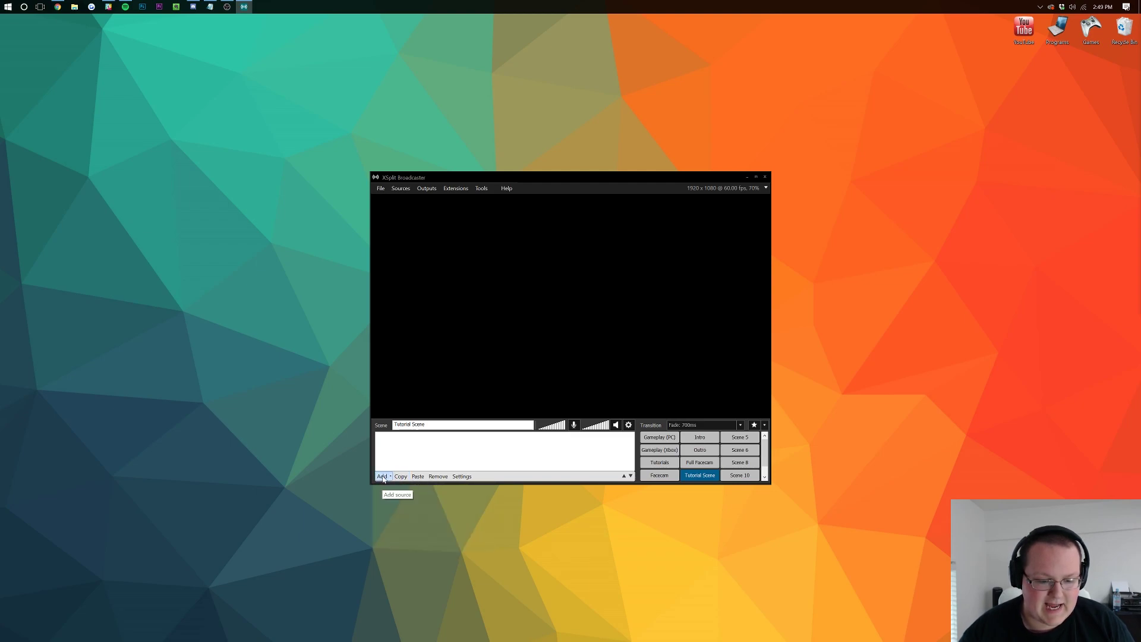
left_click(383, 477)
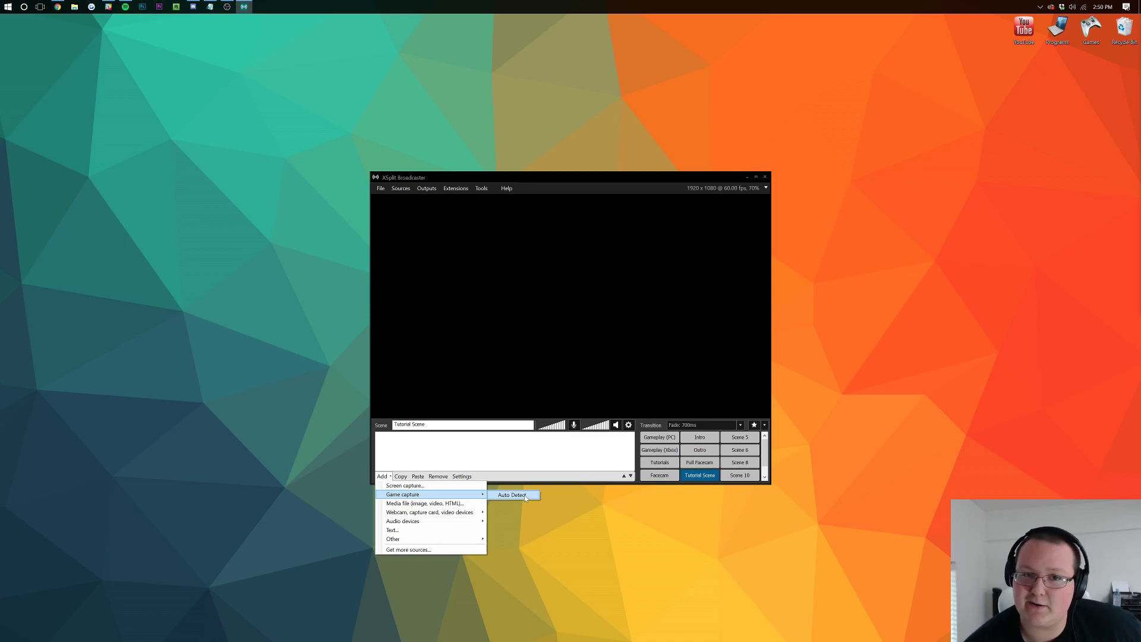
Launch Minecraft 1.11 from the Games folder on the desktop and start the game from its launcher
double_click(1091, 29)
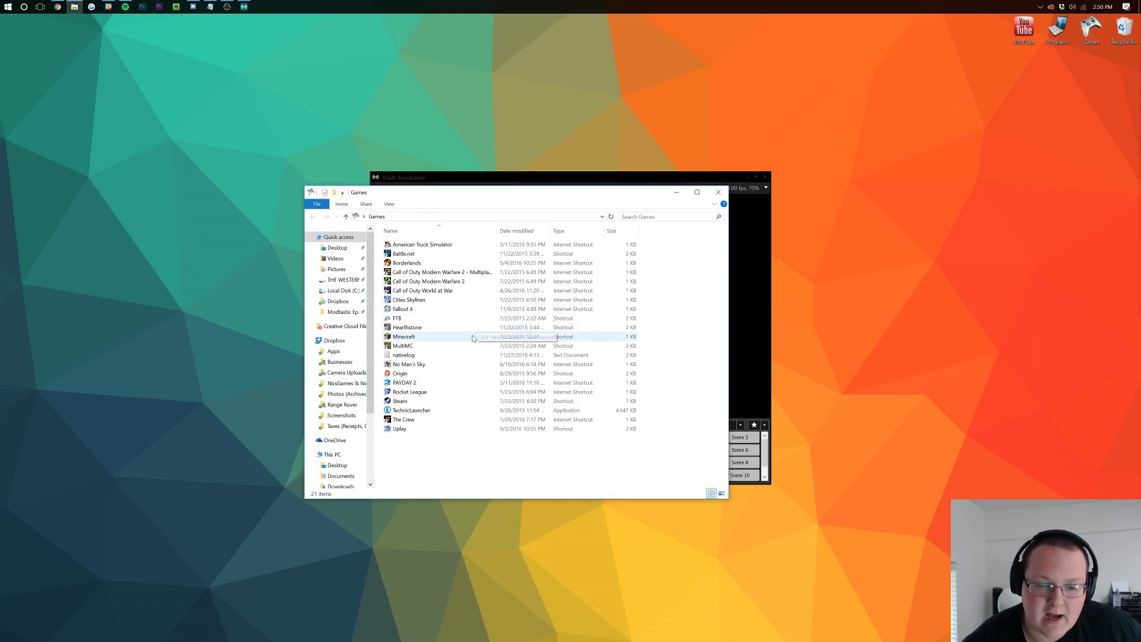
left_click(715, 192)
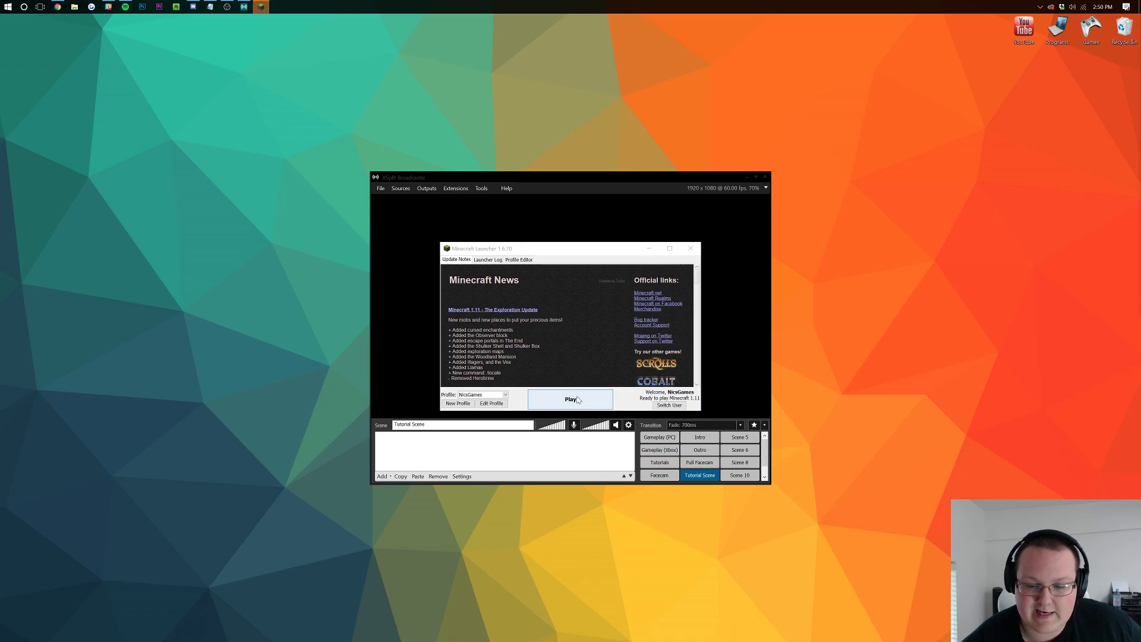
left_click(571, 399)
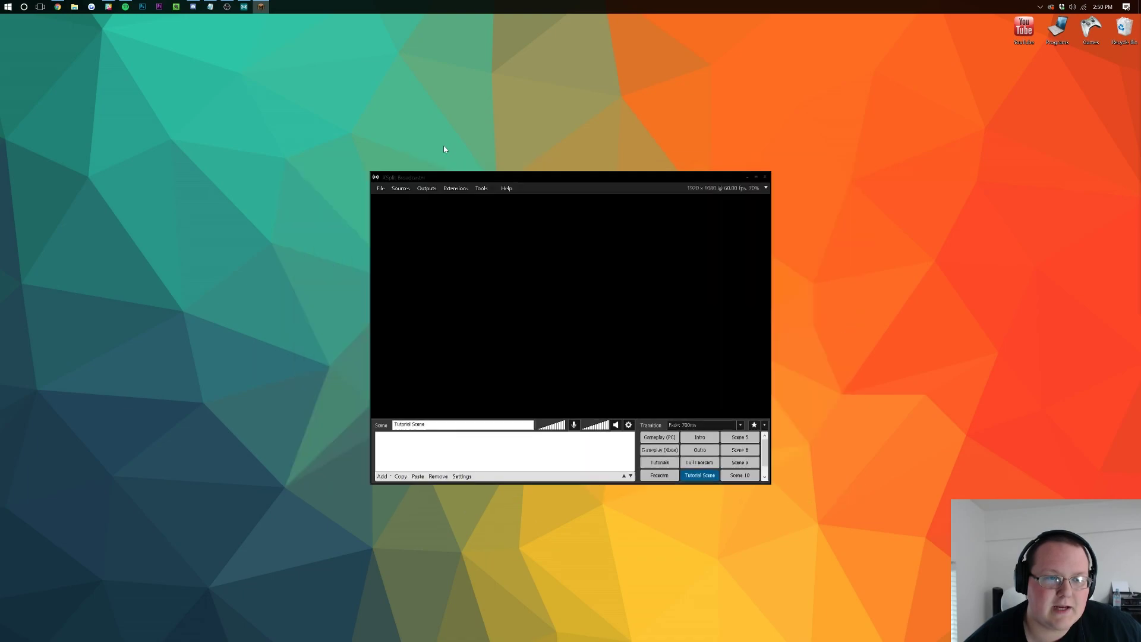
left_click_drag(340, 94, 333, 91)
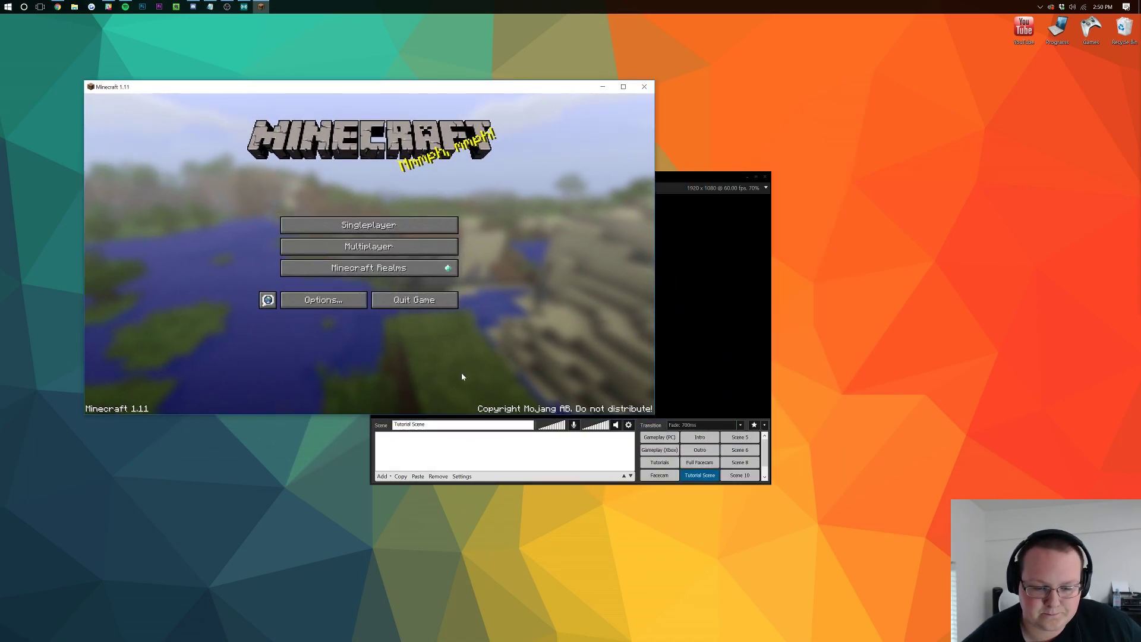
Add a game capture source for Minecraft 1.11 (OpenGL) in XSplit Broadcaster and enlarge it to fill the whole scene
left_click(467, 452)
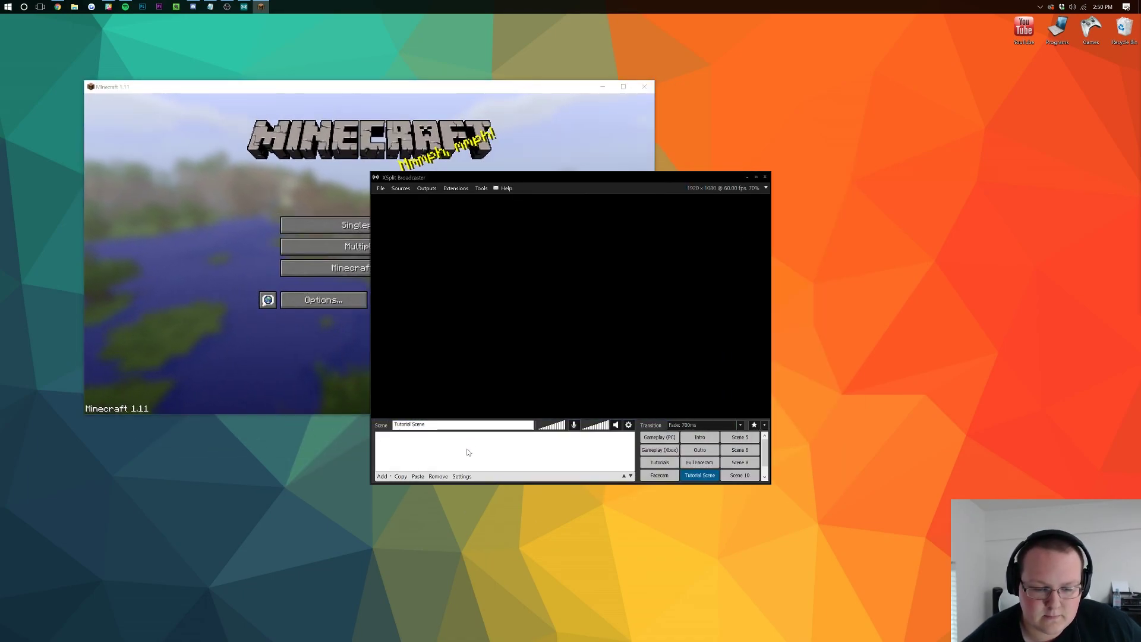
left_click(383, 476)
mouse_move(450, 497)
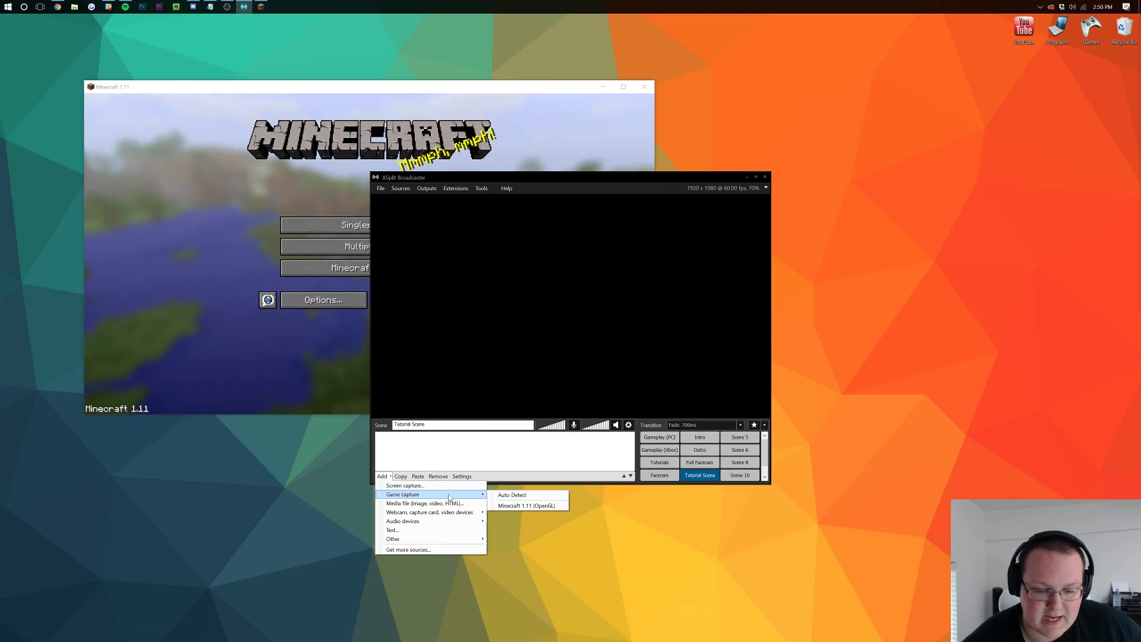
left_click(529, 506)
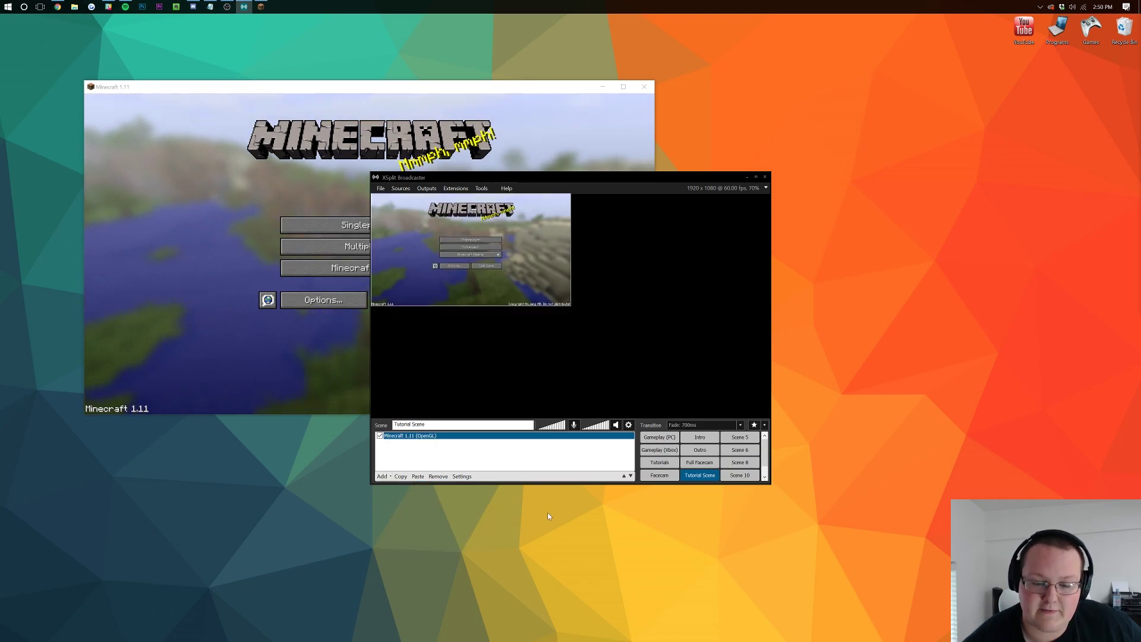
left_click(571, 309)
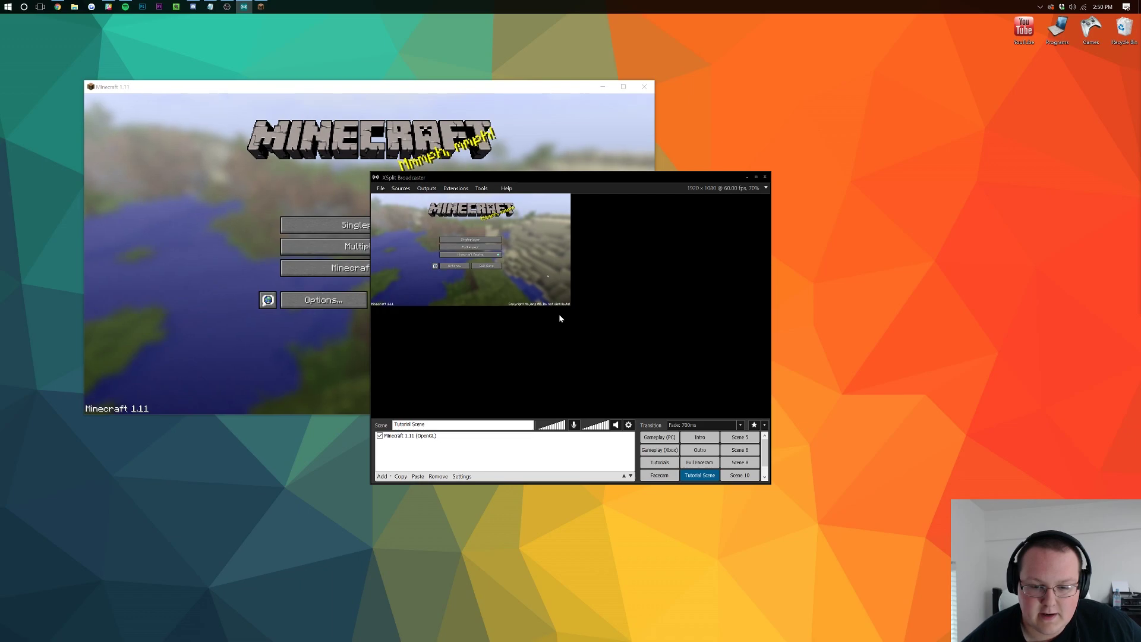
left_click_drag(571, 305, 769, 419)
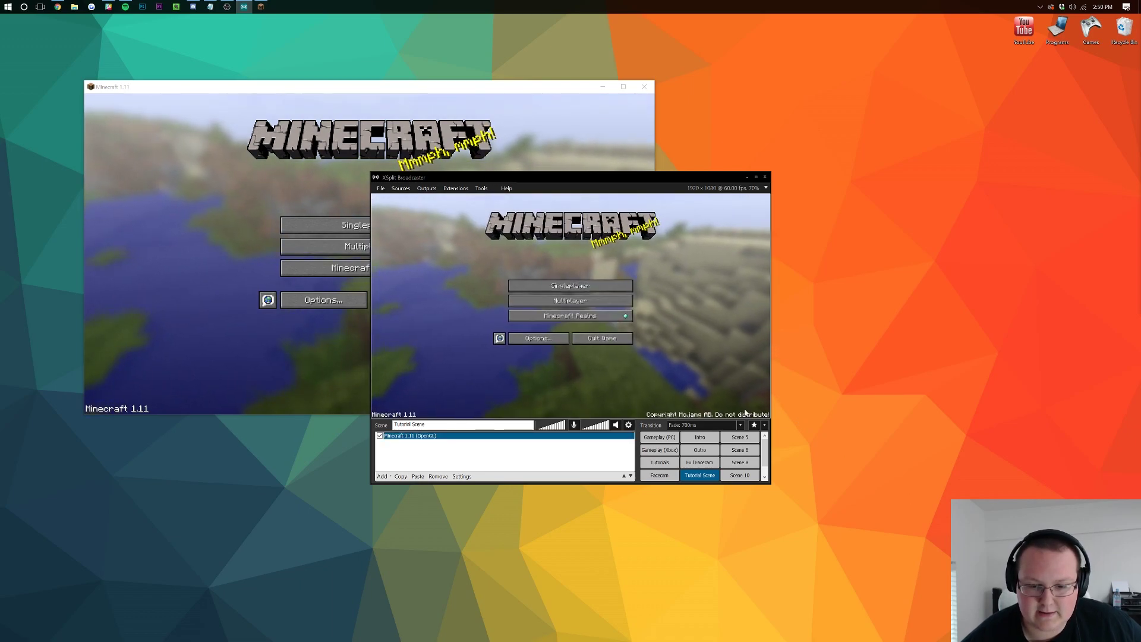
left_click(426, 189)
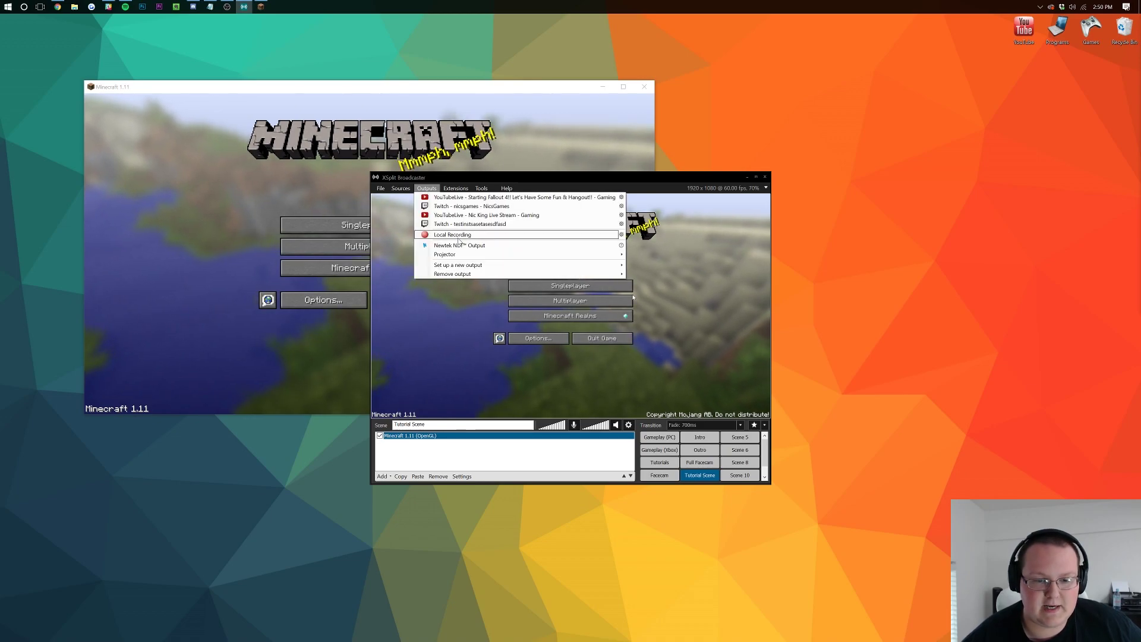
left_click(725, 338)
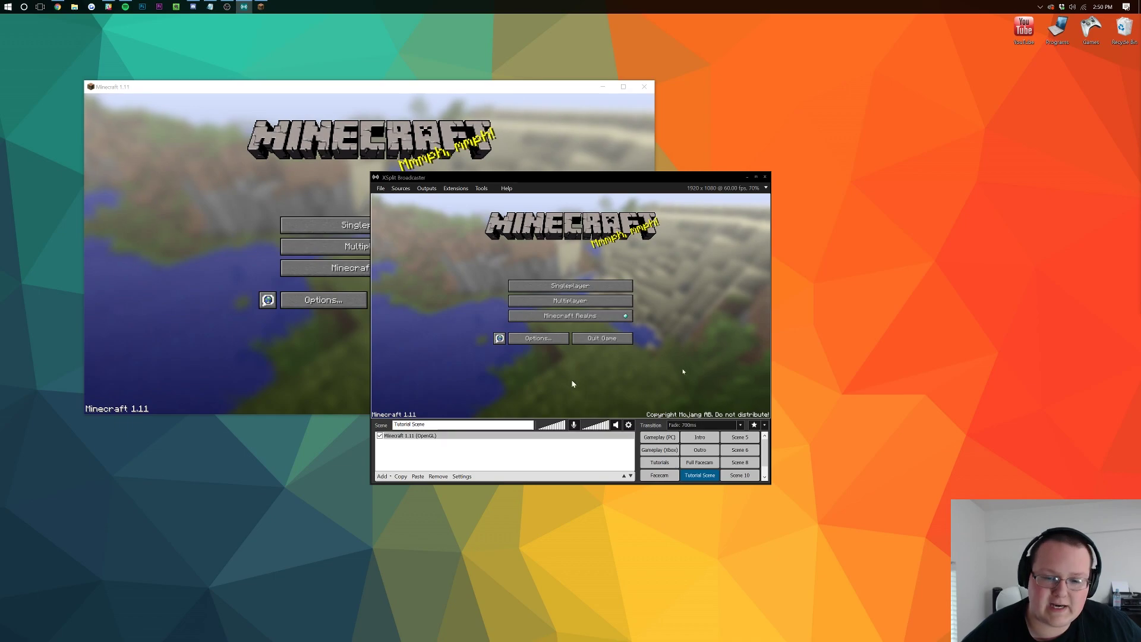
left_click(742, 341)
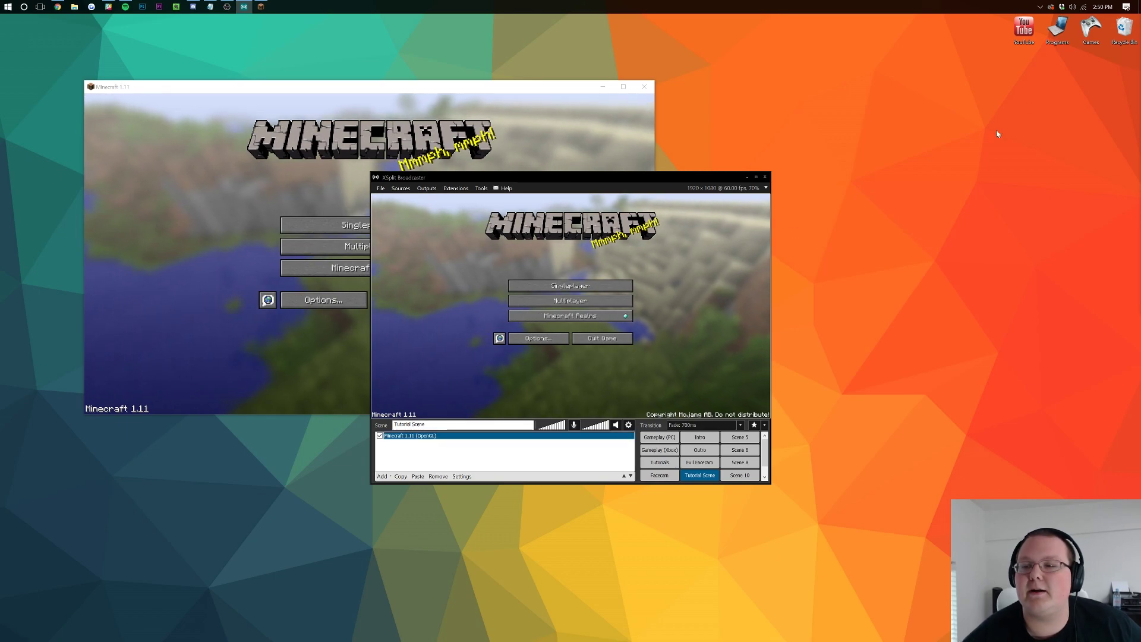
Find Forza Horizon 3 with the system search, launch it, and minimise its window
left_click(1063, 38)
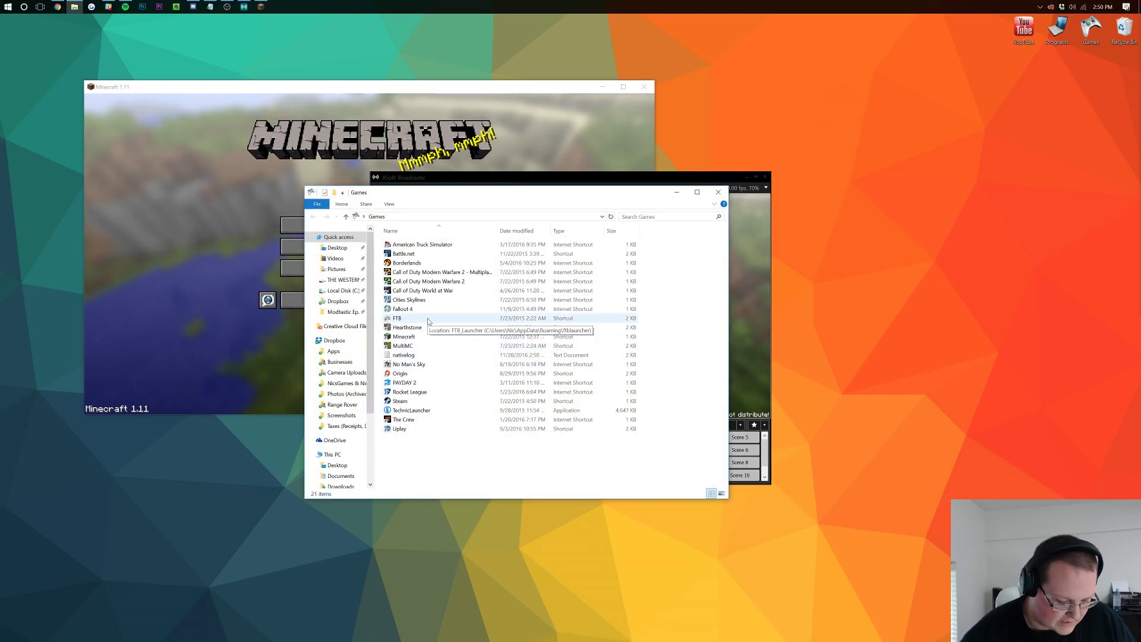
key("super")
type("forza")
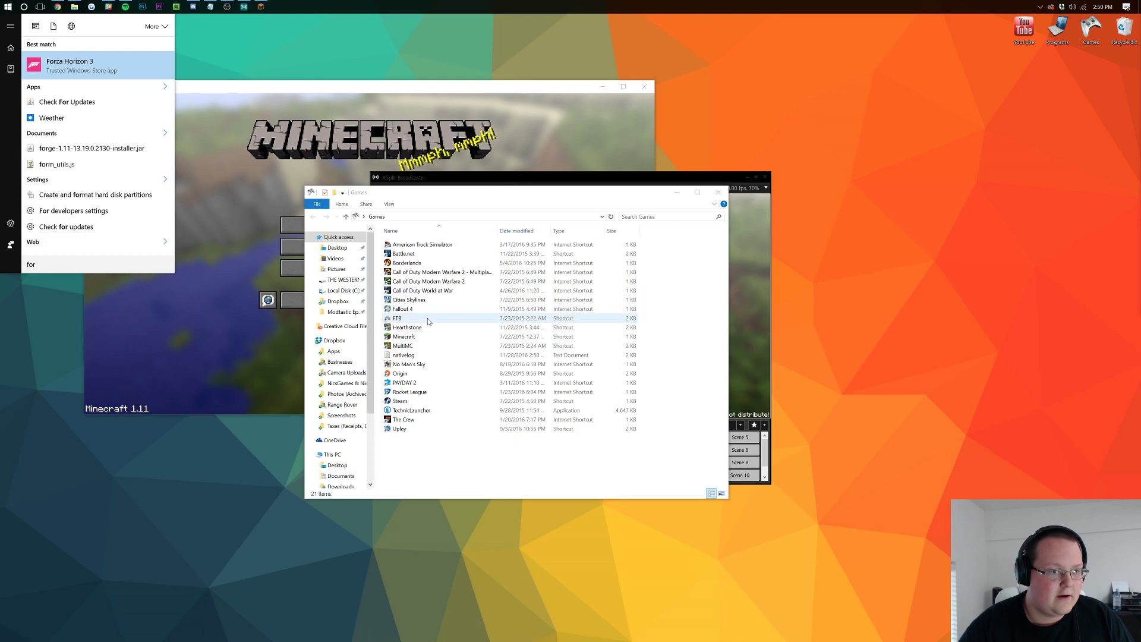
key("Return")
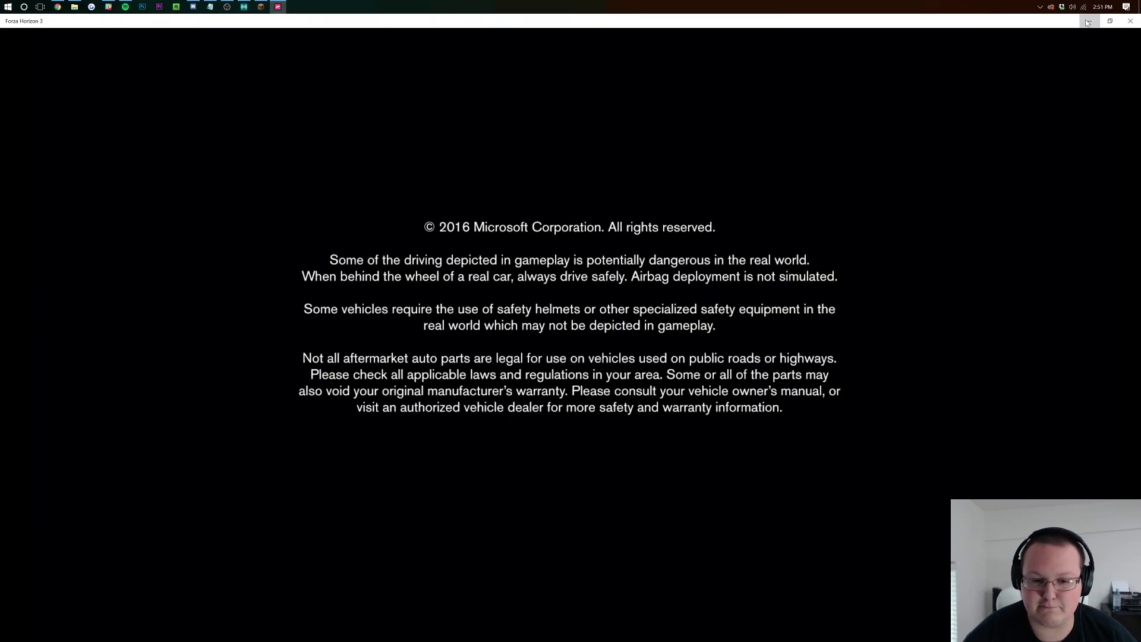
left_click(1086, 22)
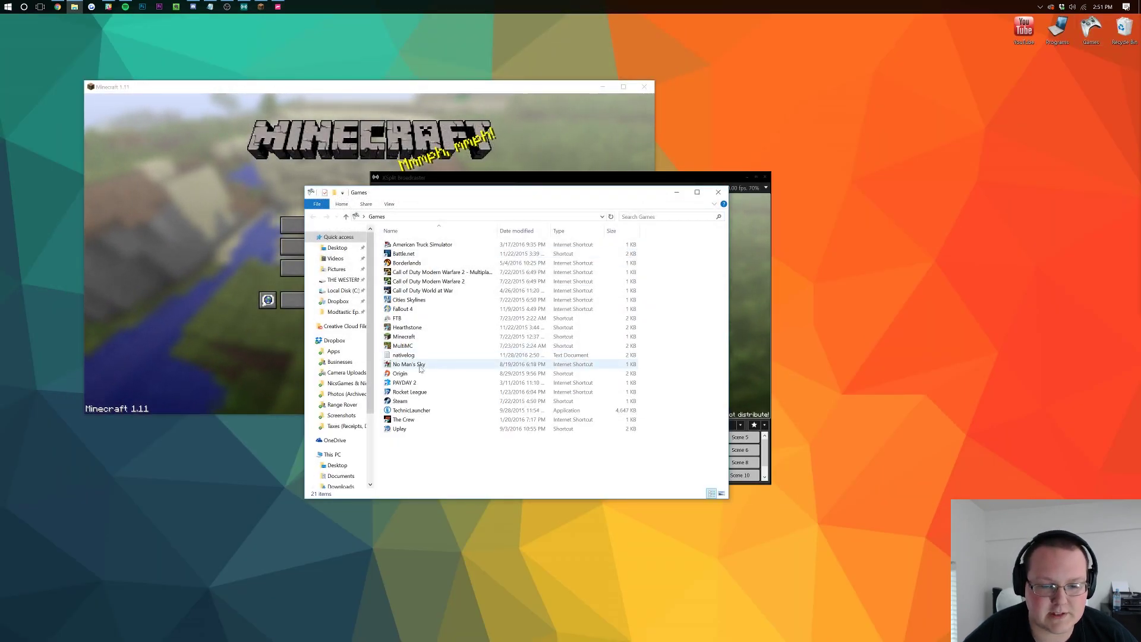
Add an Auto Detect game capture source to the Tutorial Scene in XSplit Broadcaster
left_click(770, 414)
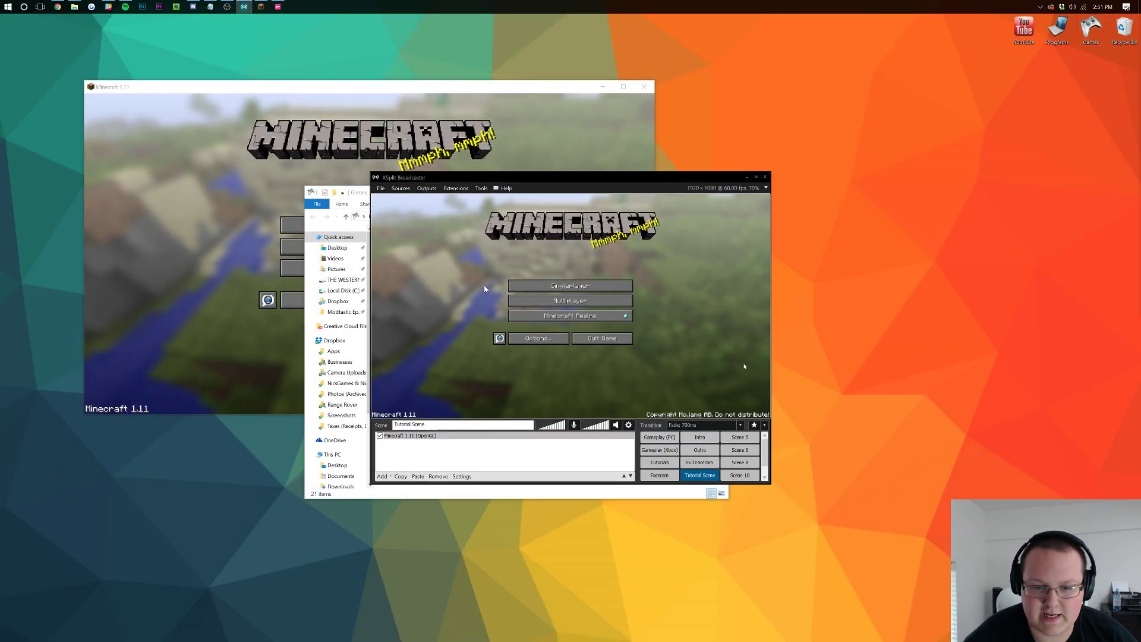
left_click(389, 477)
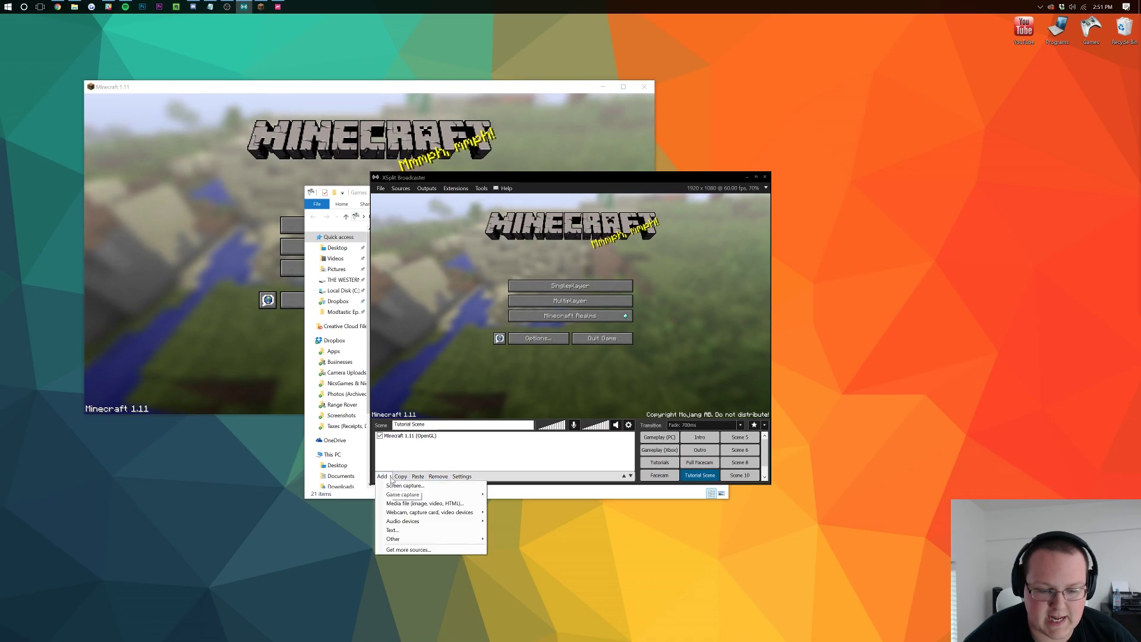
left_click(390, 477)
left_click(389, 477)
mouse_move(464, 494)
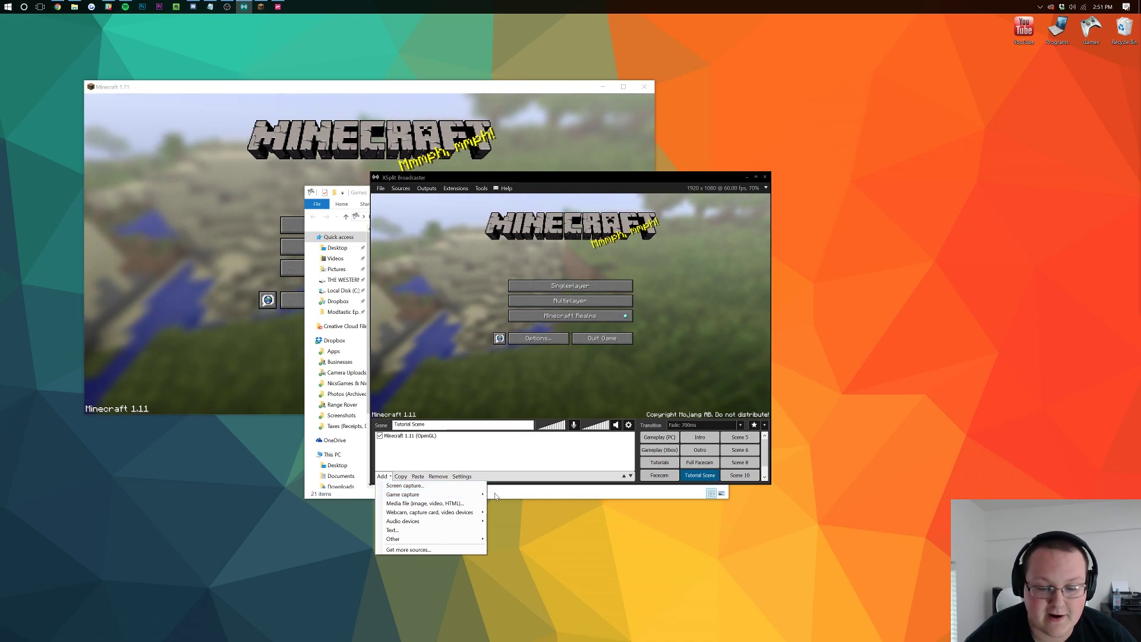
left_click(481, 451)
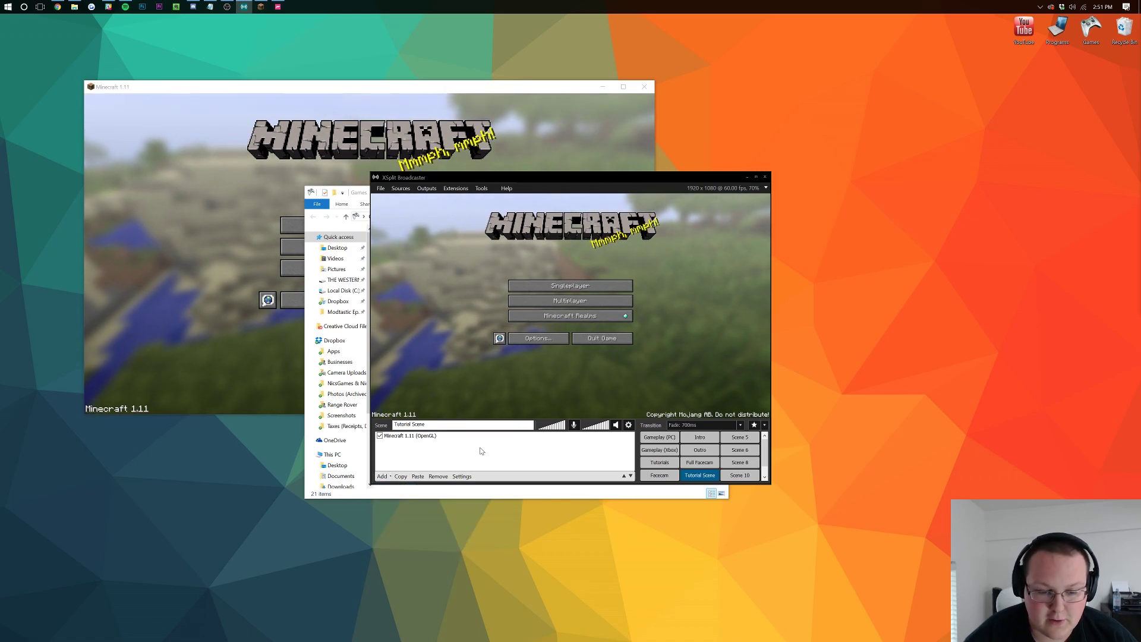
left_click(384, 476)
mouse_move(439, 494)
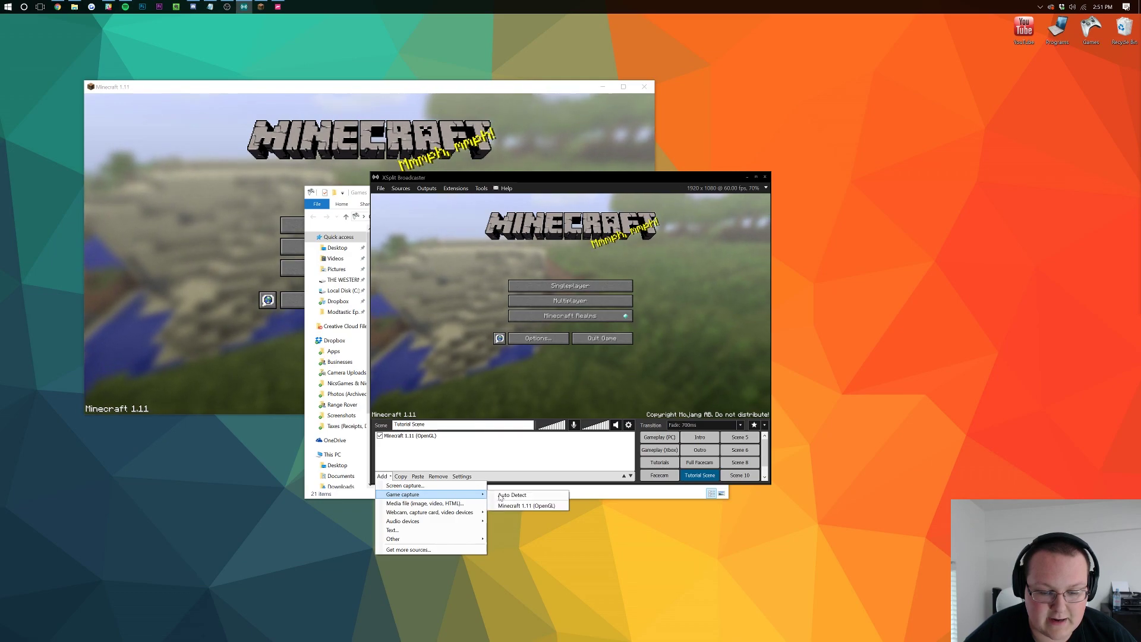
left_click(504, 496)
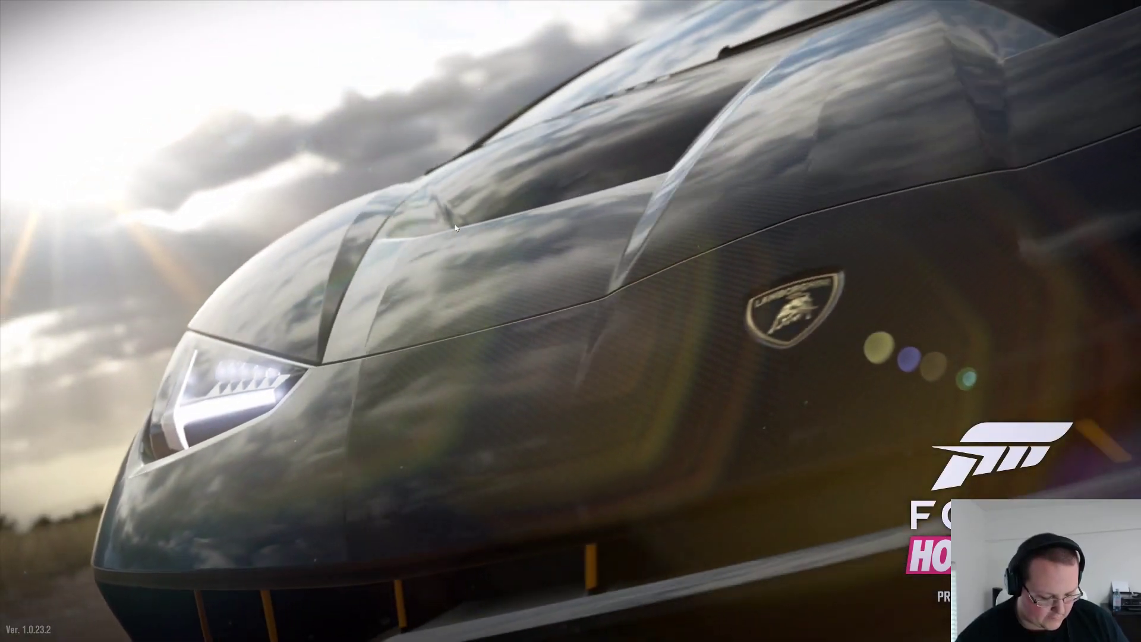
Return from Forza Horizon 3 to XSplit Broadcaster and remove the Auto Detect game source from the scene
key("super")
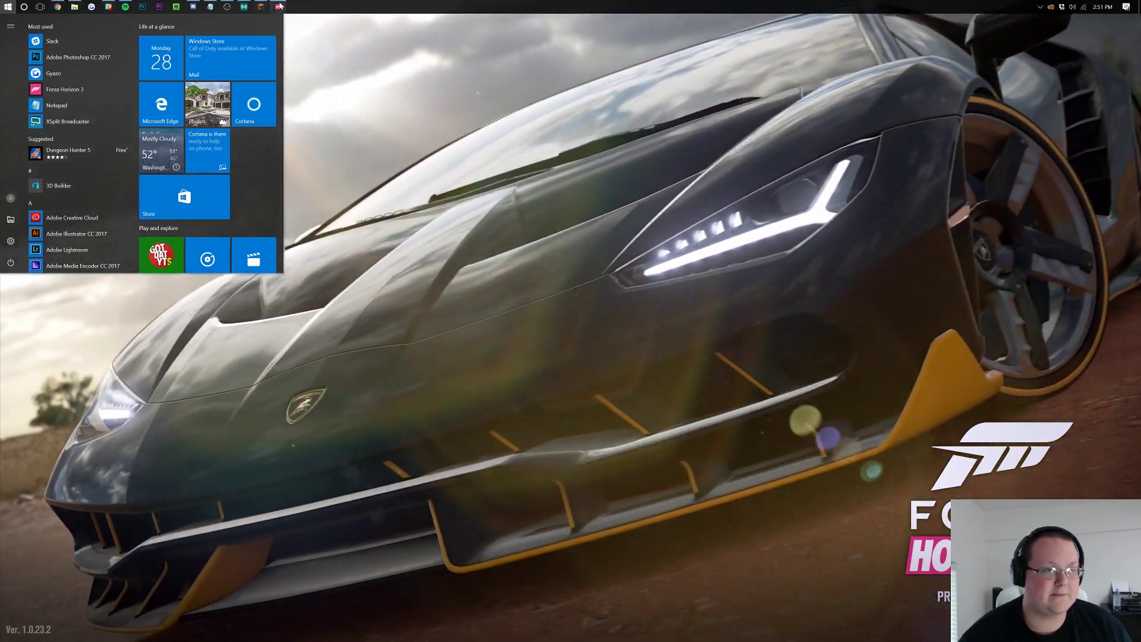
left_click(279, 6)
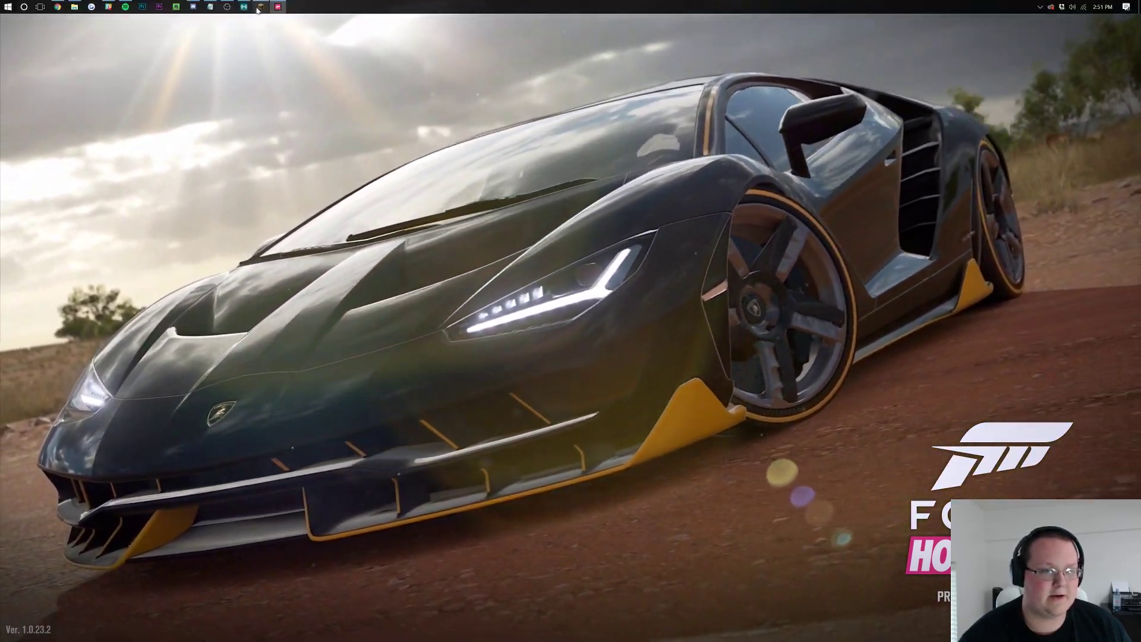
left_click(243, 6)
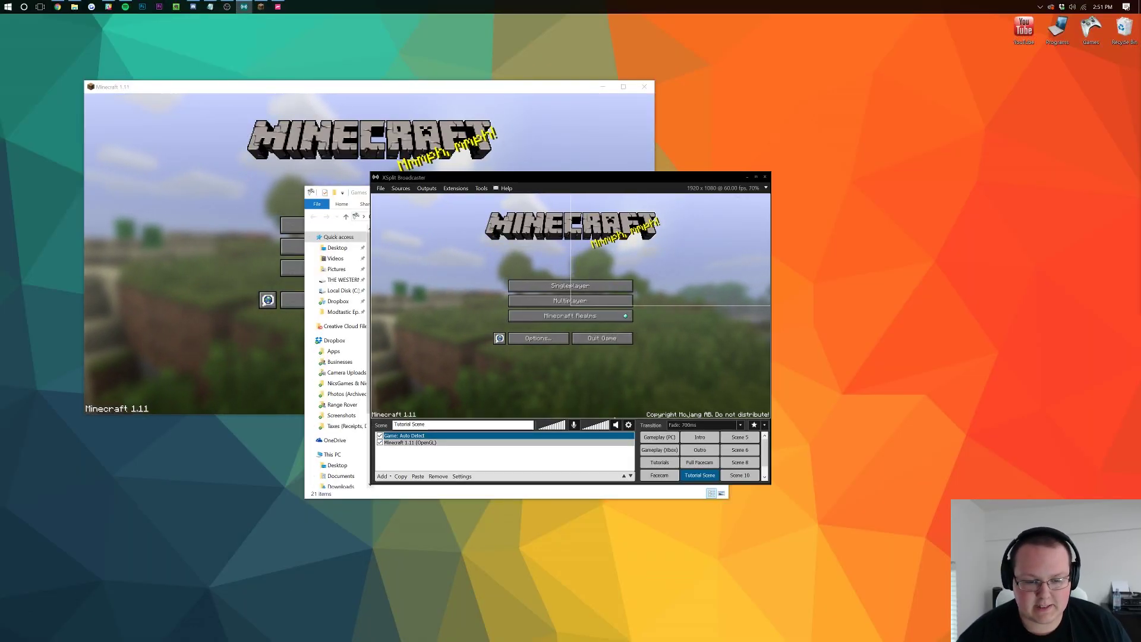
left_click(615, 294)
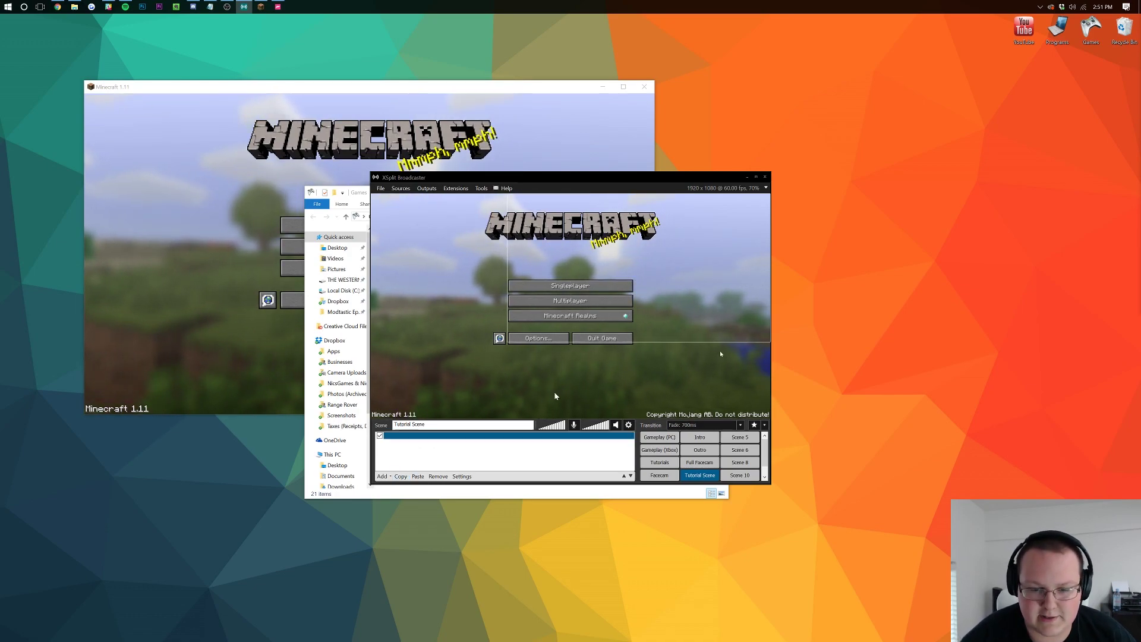
left_click(473, 436)
left_click(438, 476)
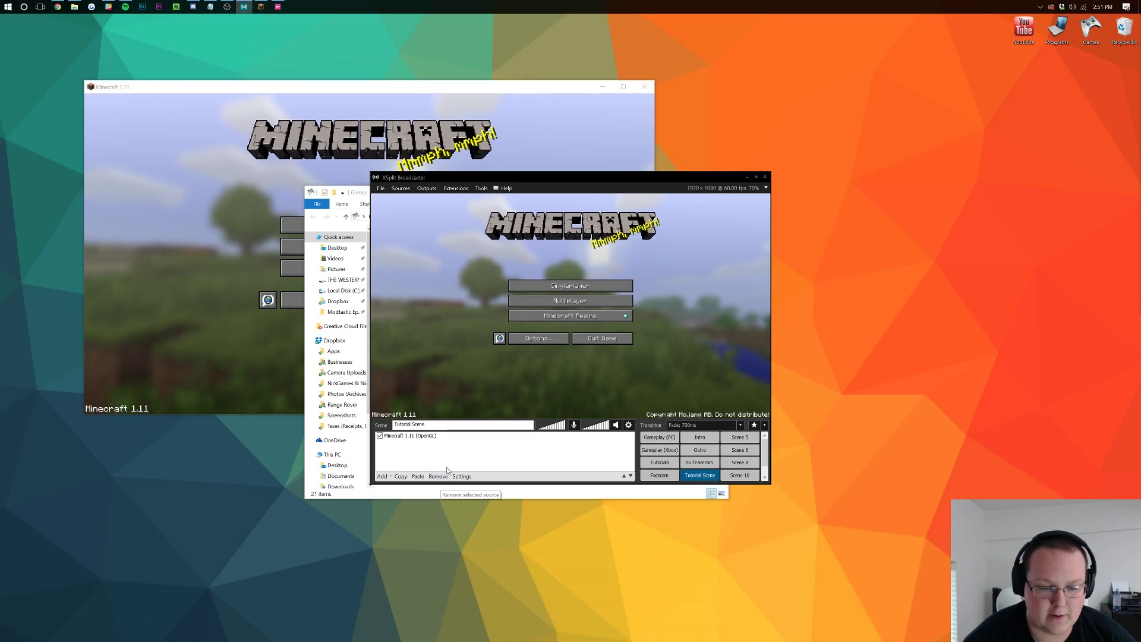
Add a screen capture source of the whole desktop to the Tutorial Scene
left_click(387, 478)
left_click(398, 485)
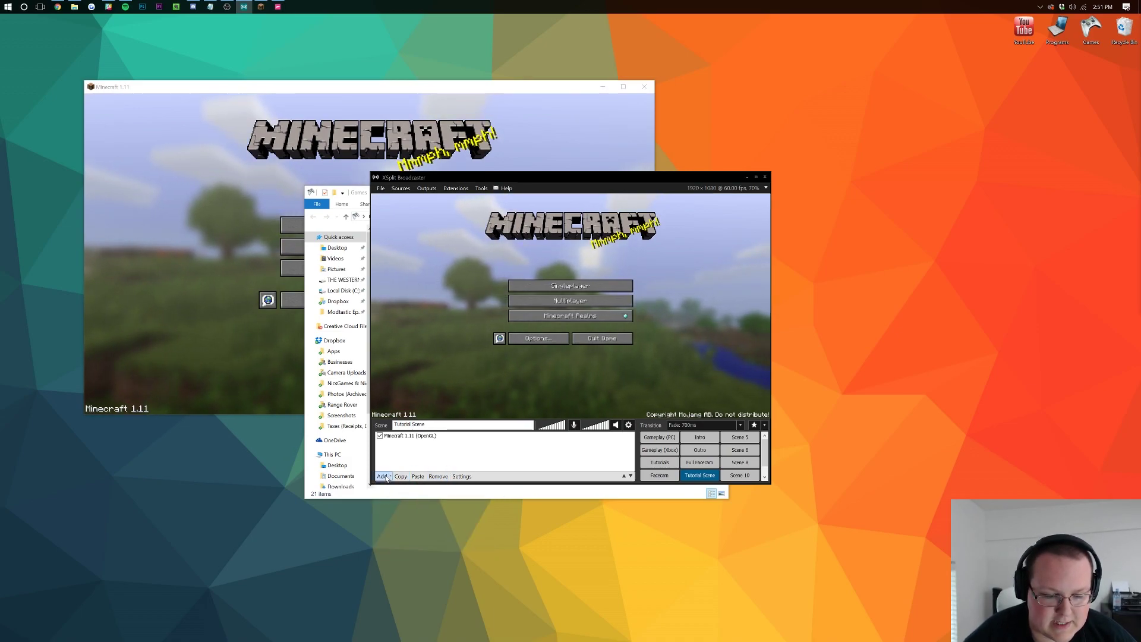
left_click(386, 477)
left_click(392, 492)
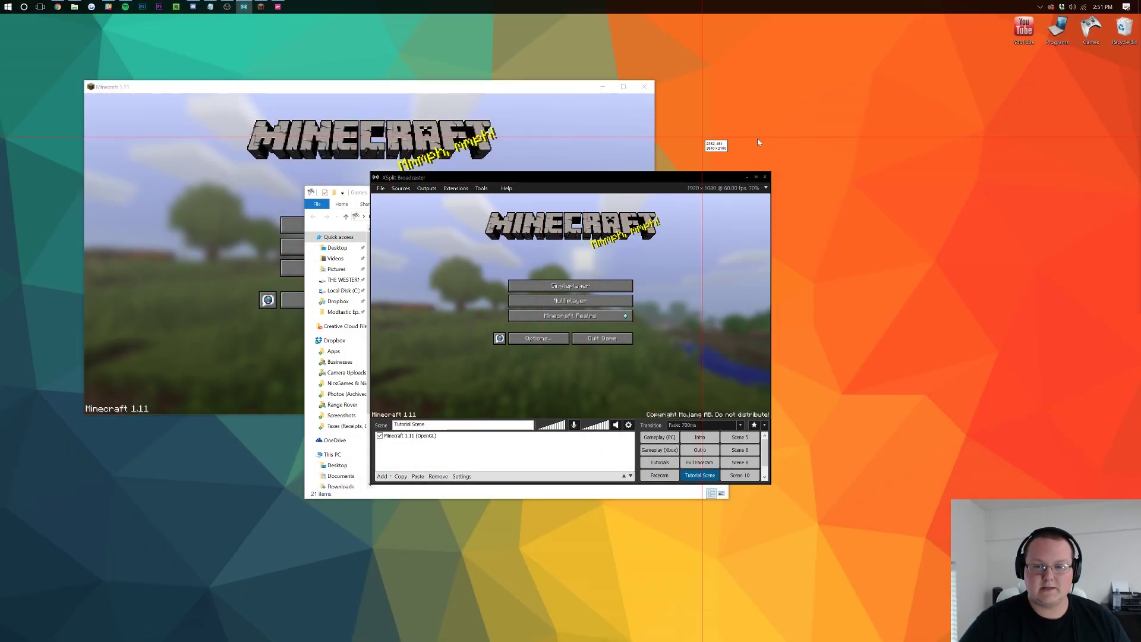
left_click(757, 141)
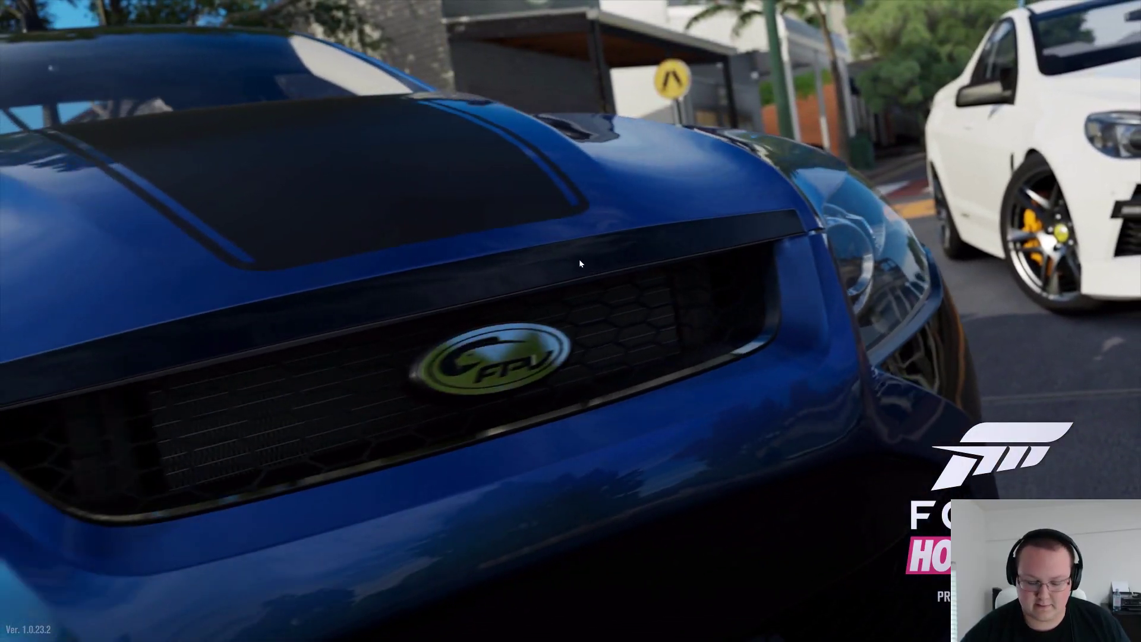
Switch from the game to XSplit Broadcaster to check the desktop capture, and go back to Forza Horizon 3
key("super")
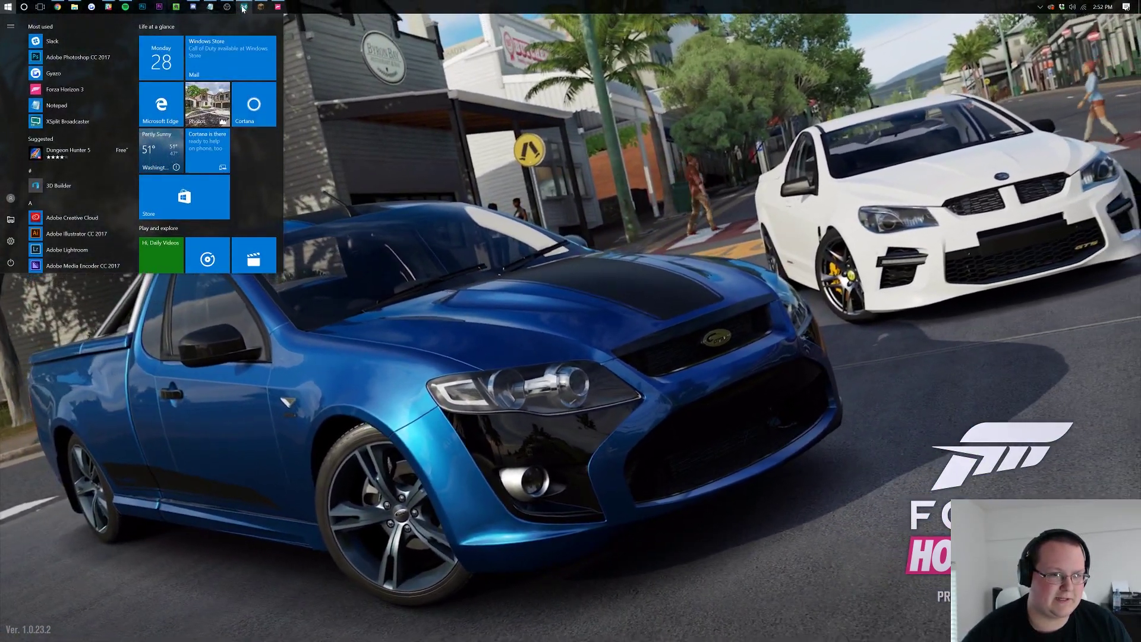
left_click(243, 7)
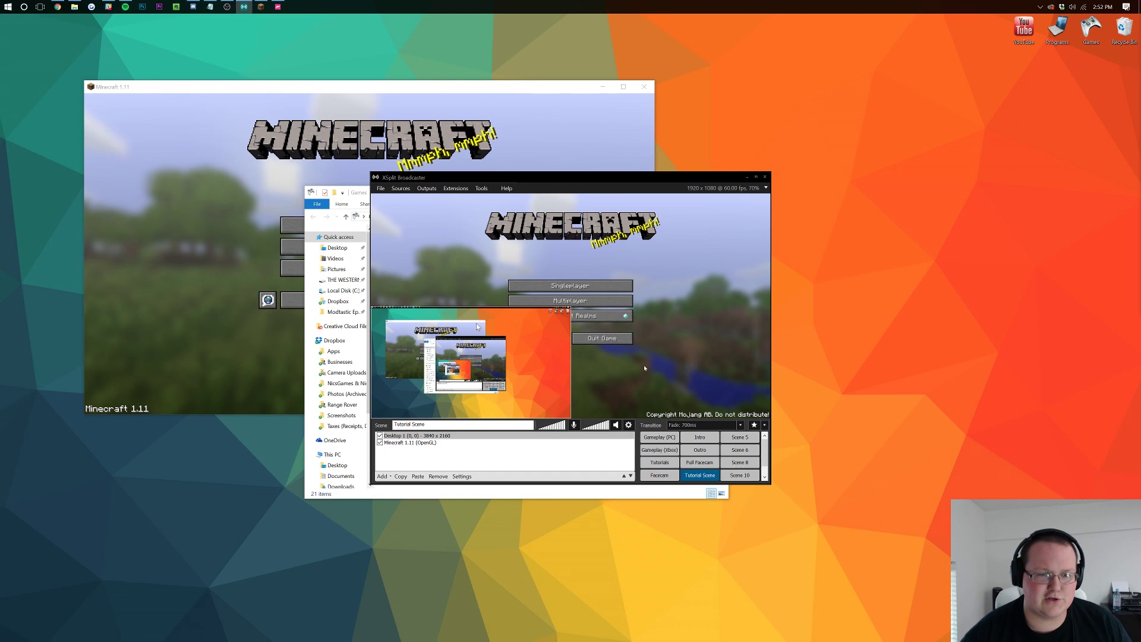
left_click(279, 7)
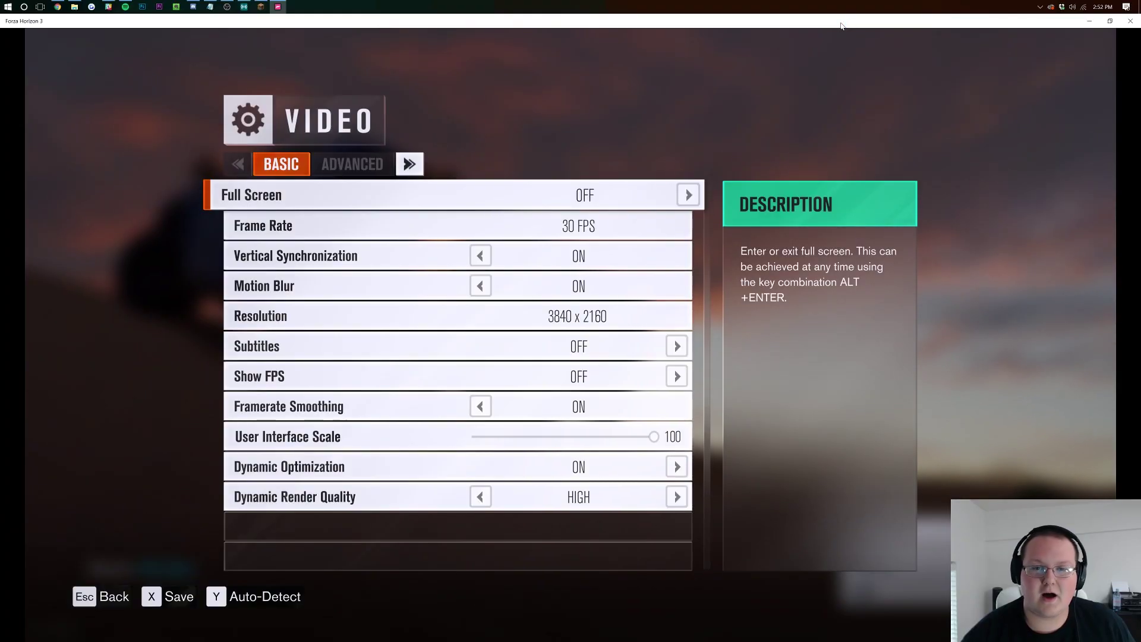
Place the windowed Forza Horizon 3, with its basic video settings open, beside the XSplit Broadcaster window
left_click_drag(571, 6, 835, 50)
key("Down")
key("Down")
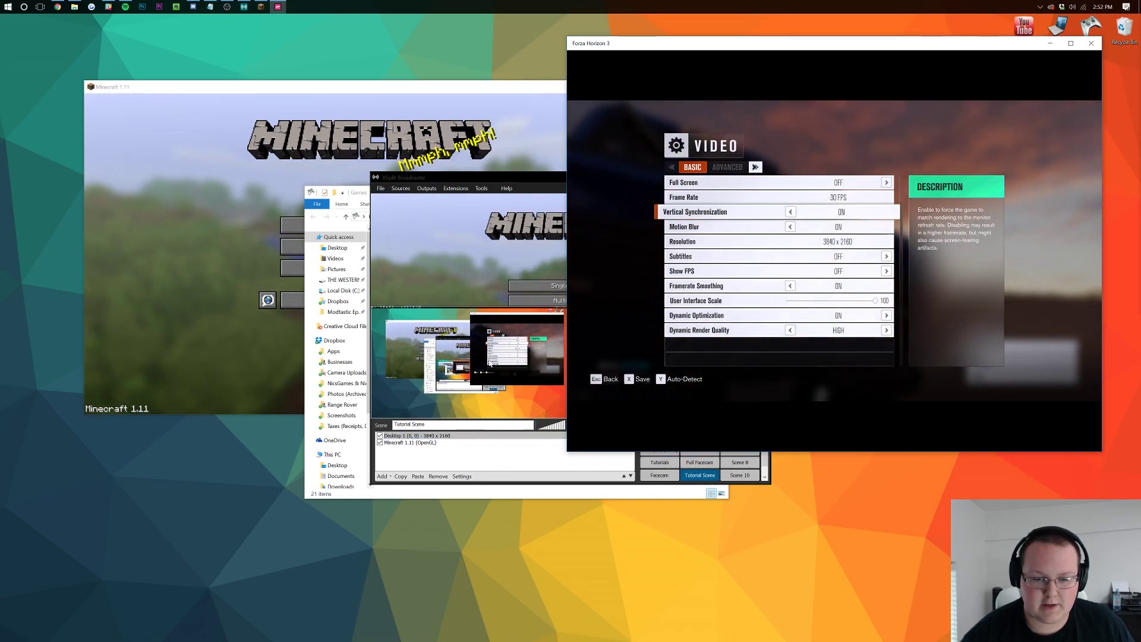
left_click_drag(491, 177, 318, 113)
Examine the Full Screen and Vertical Synchronization options in Forza Horizon 3's basic video settings
left_click(777, 267)
key("Up")
key("Up")
key("Up")
key("Up")
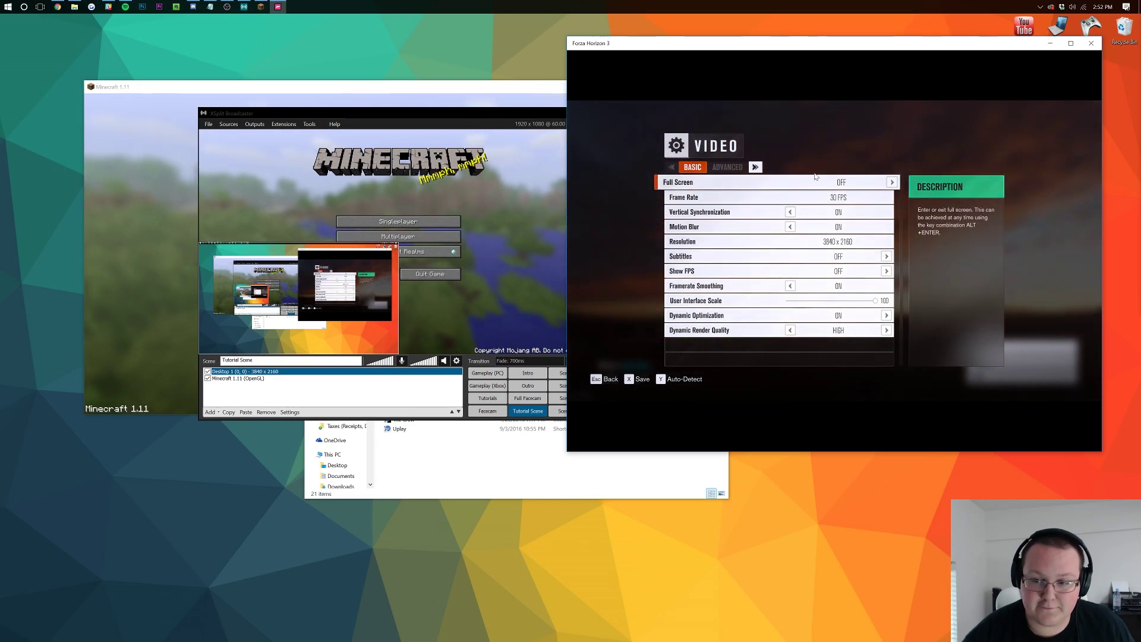
key("Down")
key("Down")
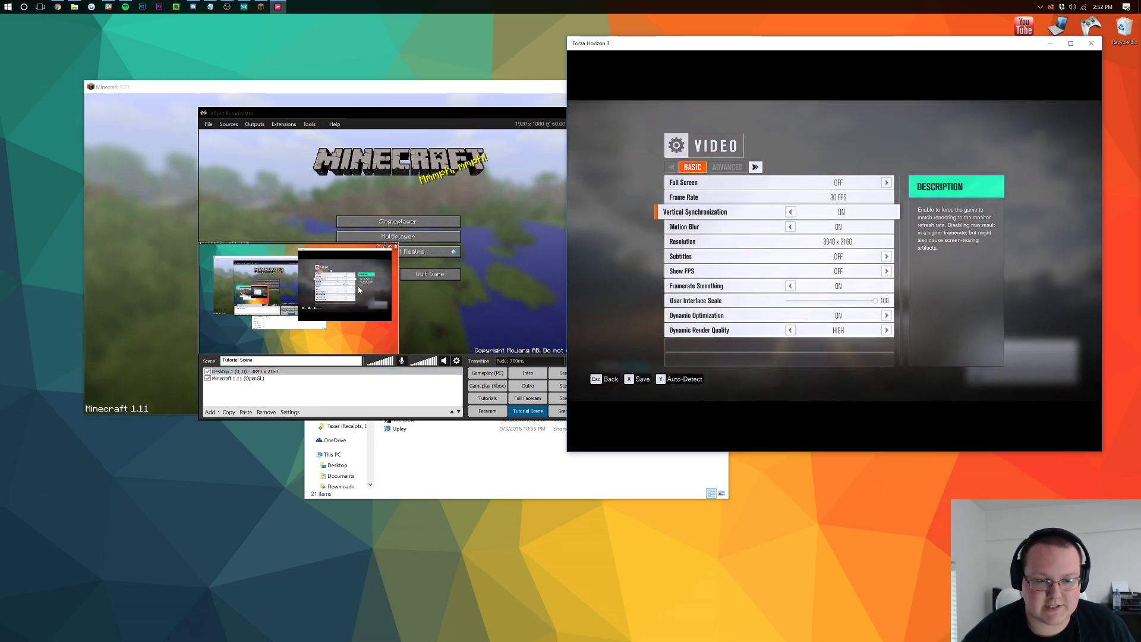
left_click(559, 190)
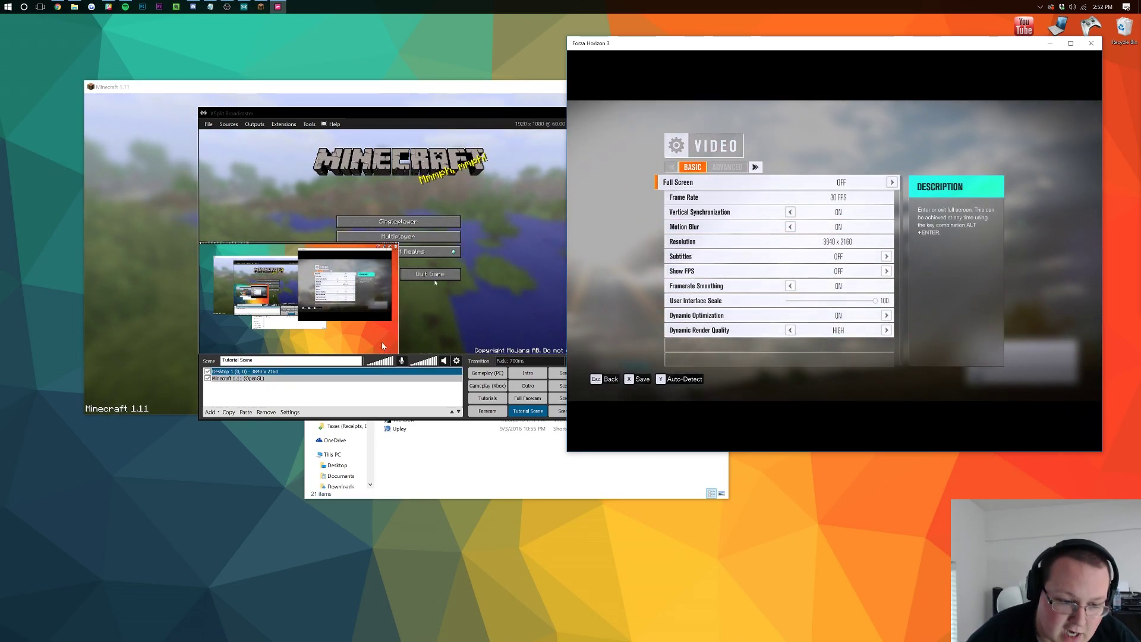
Switch to XSplit Broadcaster and add a screen capture source of the Forza Horizon 3 window to the Tutorial Scene
left_click(218, 415)
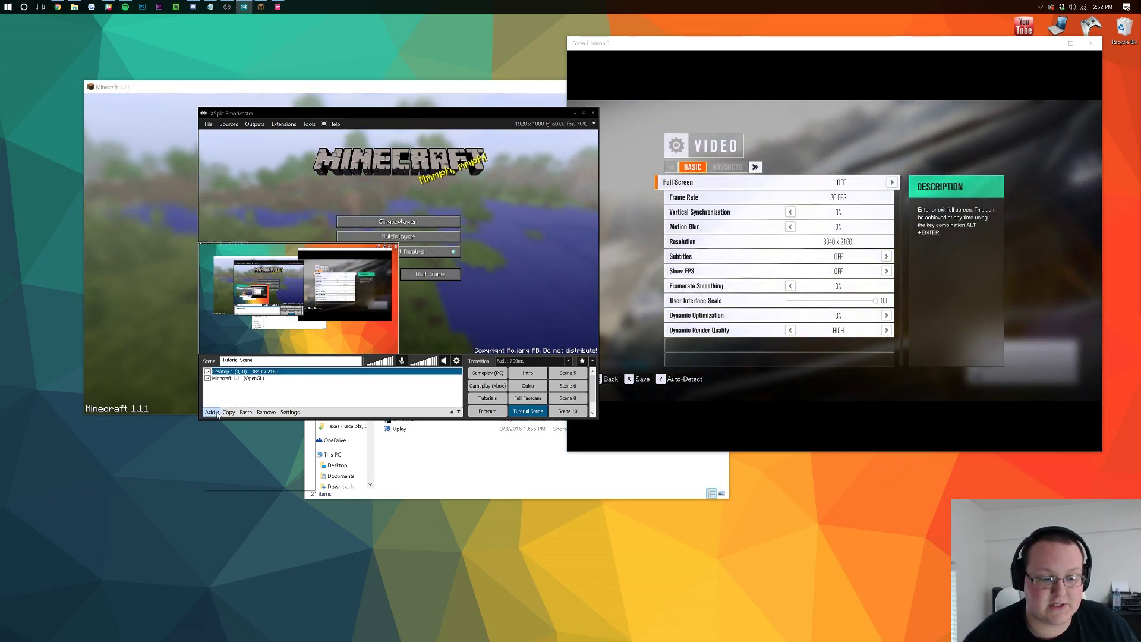
left_click(217, 415)
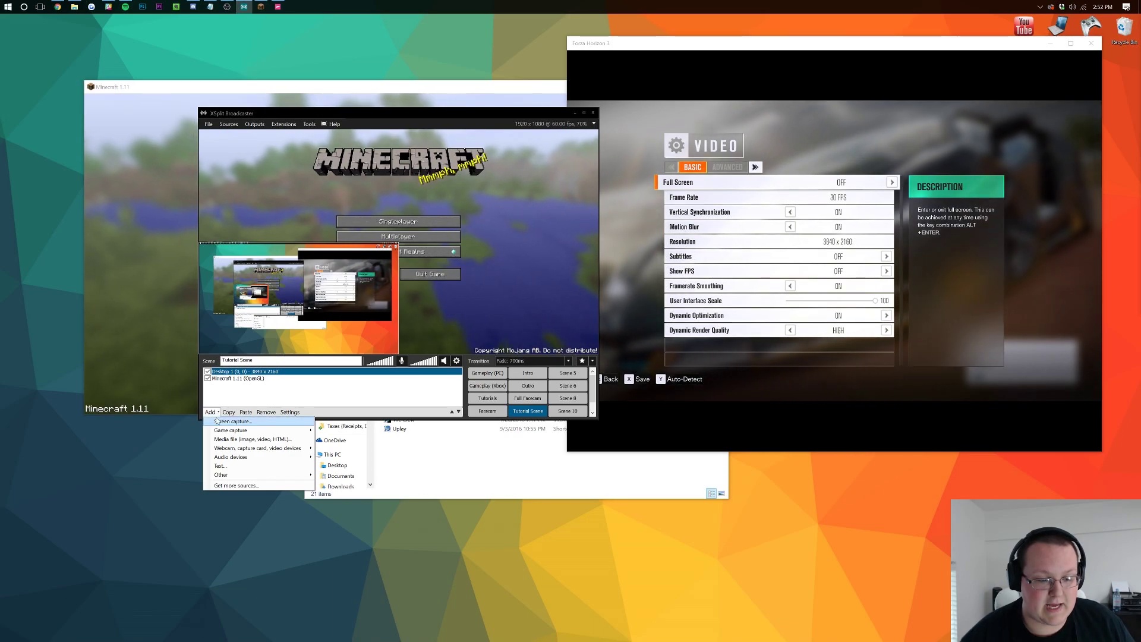
left_click(233, 421)
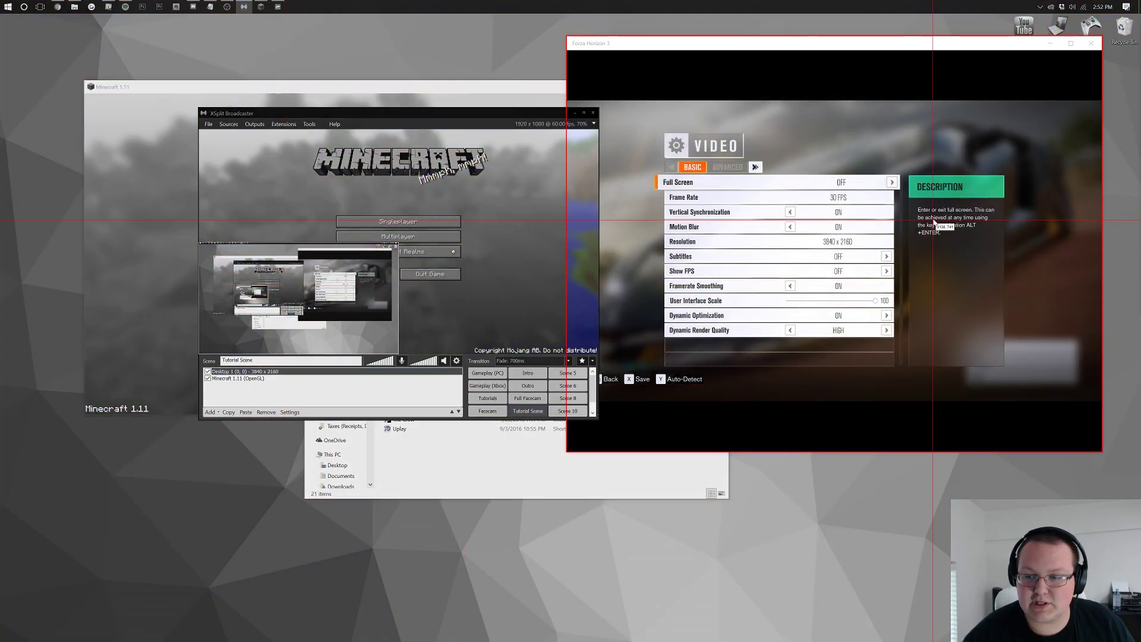
left_click(861, 170)
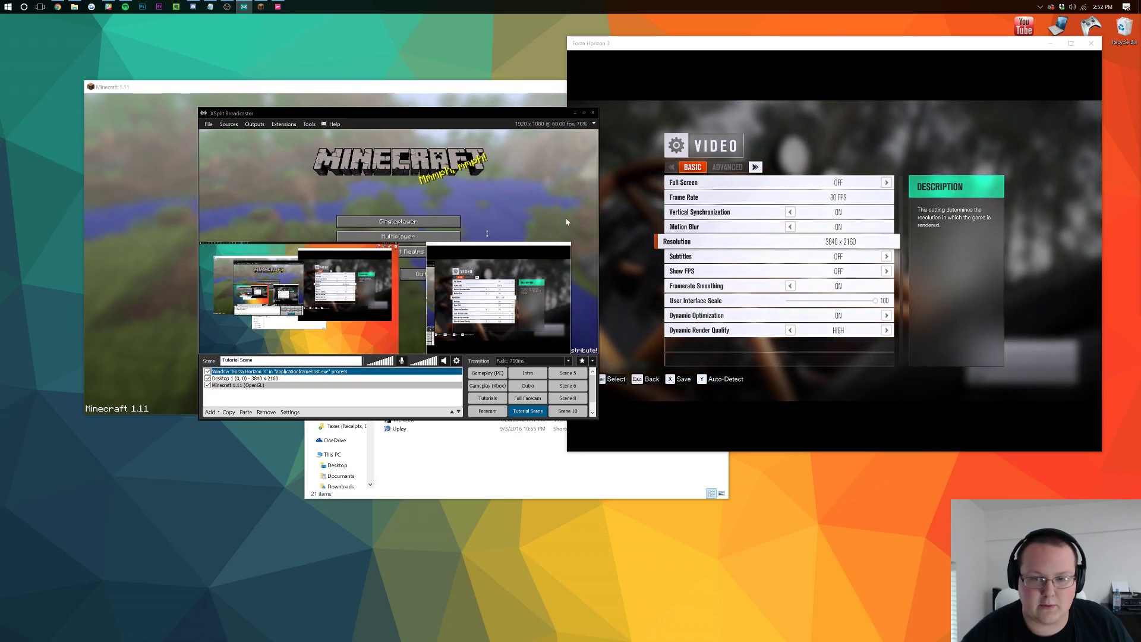
Move the Forza Horizon 3 window capture to the scene's upper-left corner and enlarge it to the scene's full height
left_click_drag(525, 247, 298, 138)
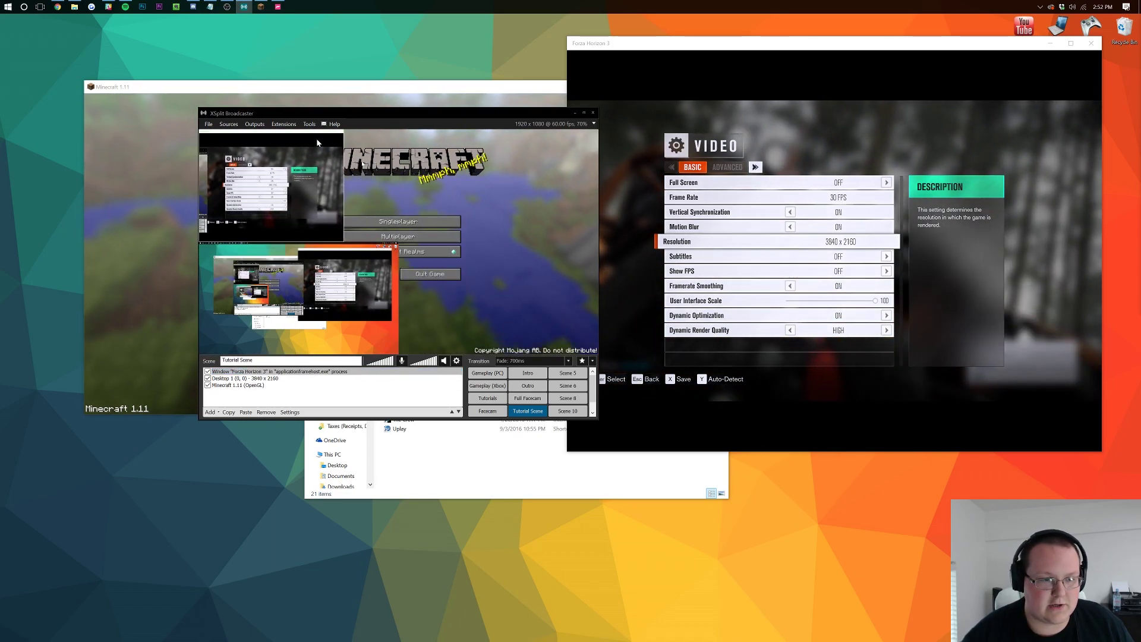
left_click_drag(343, 241, 488, 353)
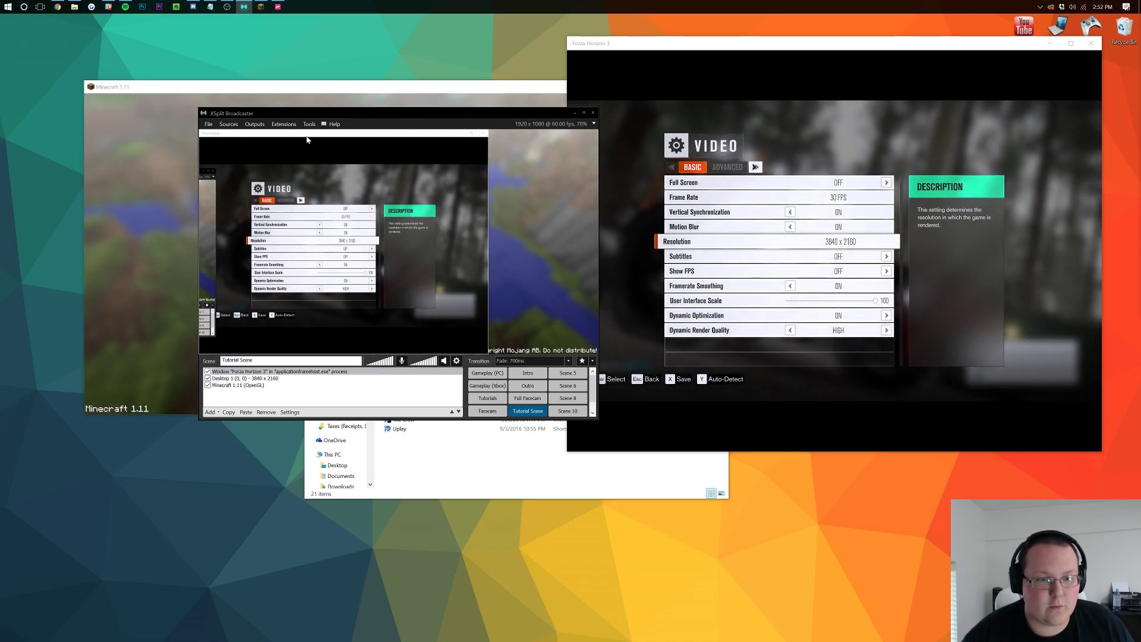
left_click_drag(311, 163, 310, 155)
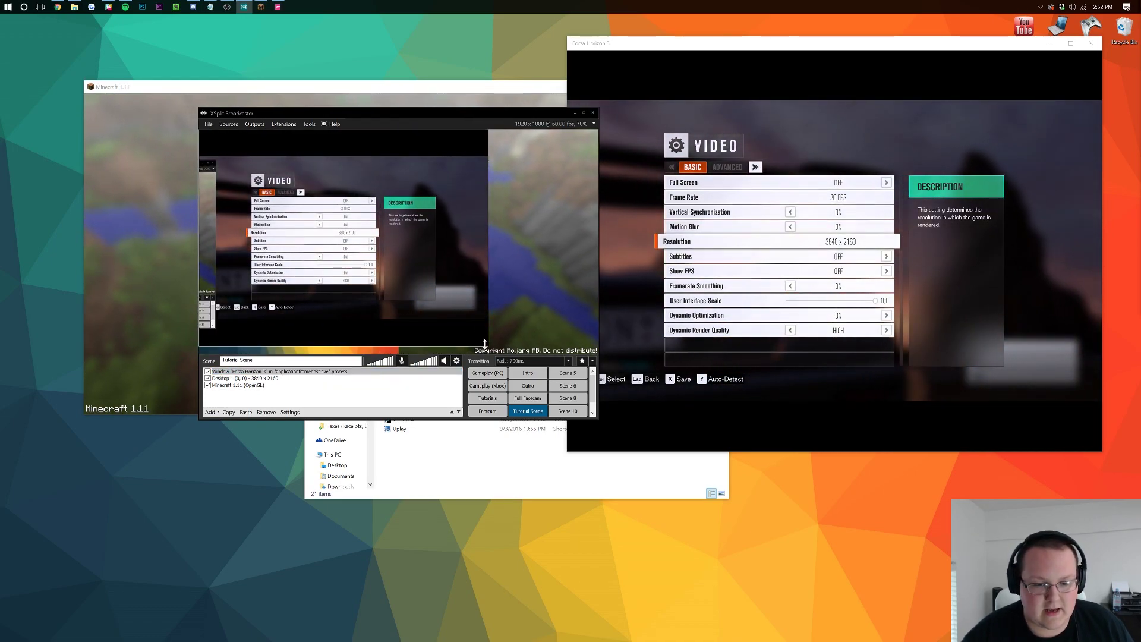
left_click_drag(488, 346, 498, 357)
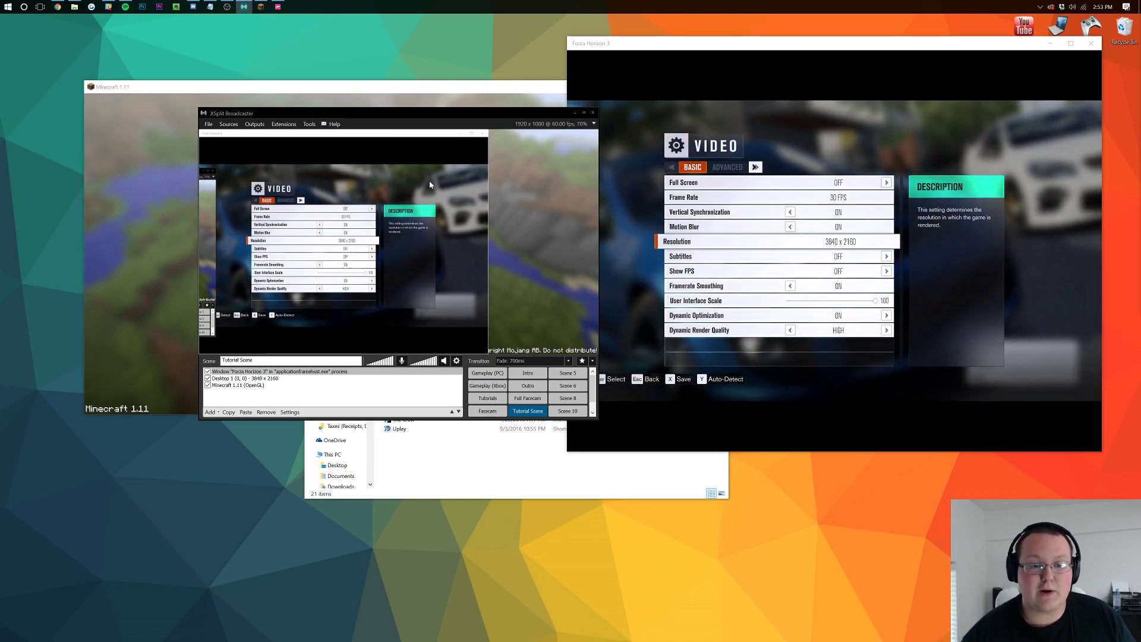
Hide the Forza Horizon 3 window source and the Desktop 1 source in the Tutorial Scene
left_click(236, 372)
left_click(207, 372)
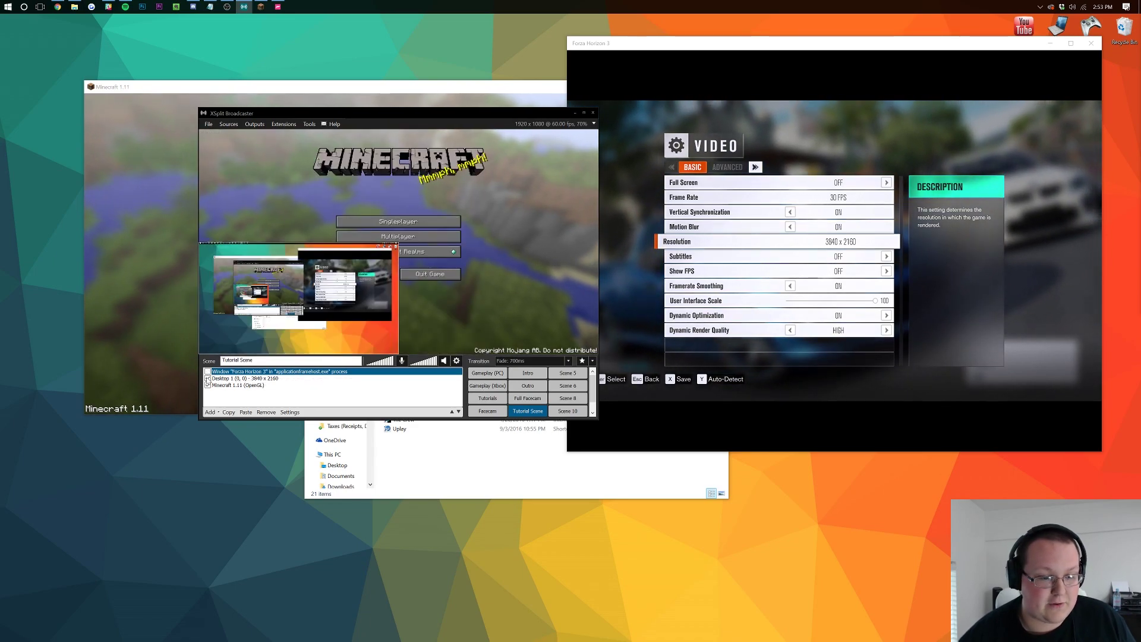
left_click(208, 378)
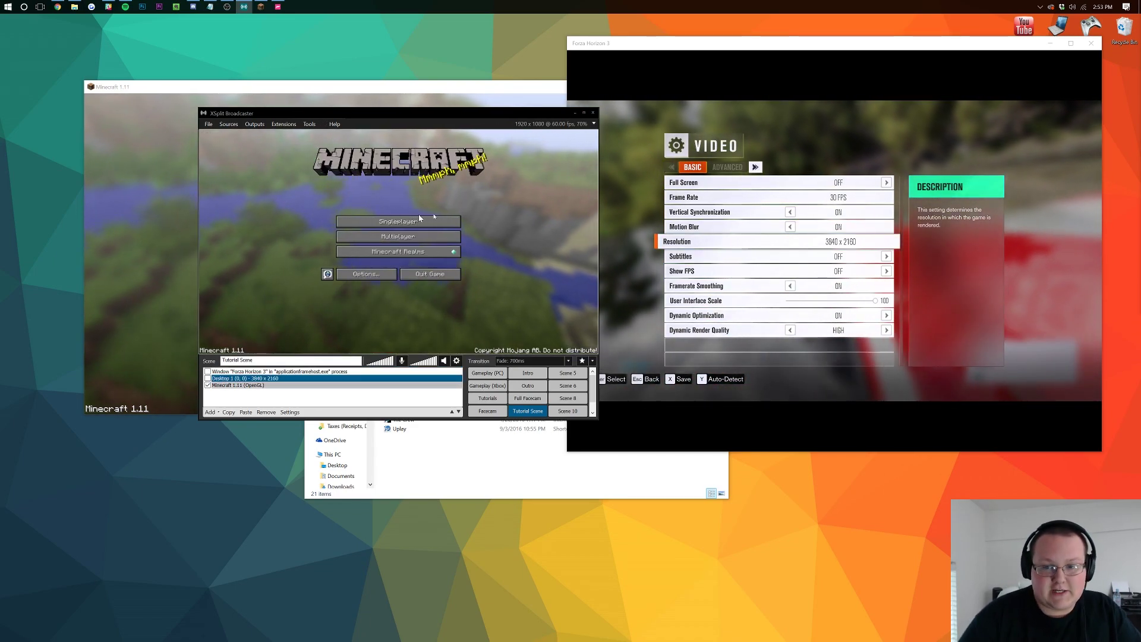
left_click(210, 412)
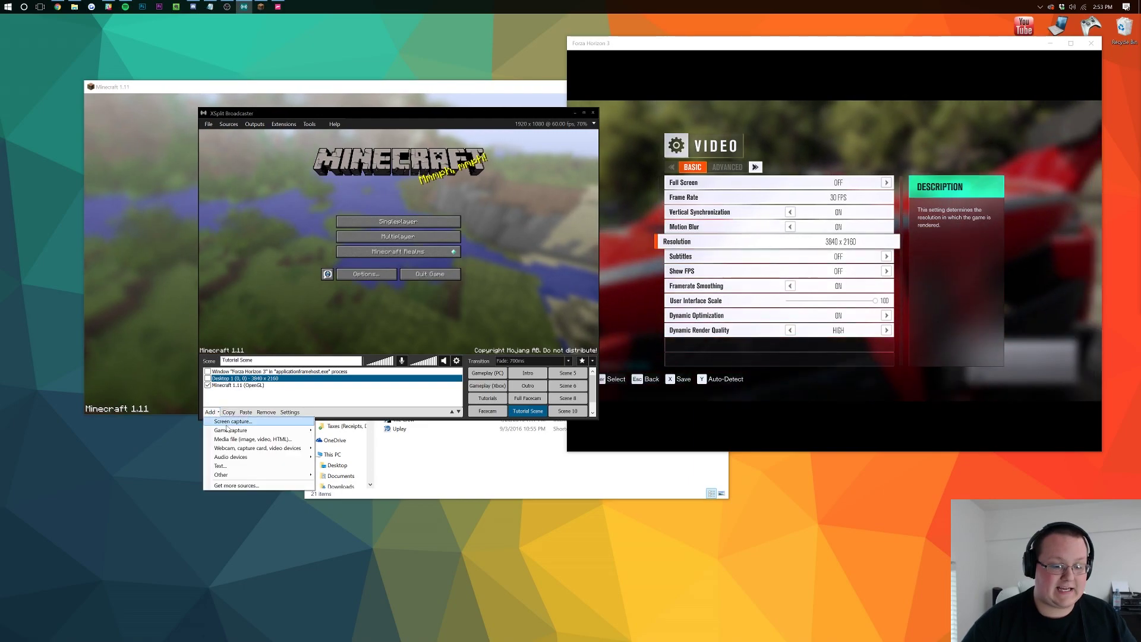
left_click(381, 388)
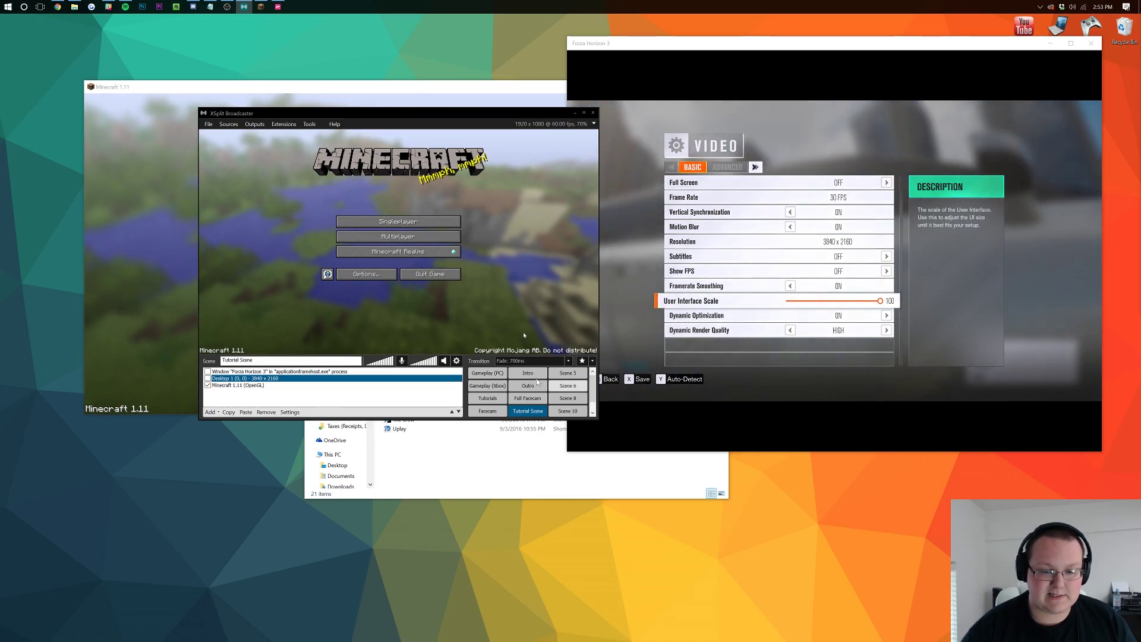
Start a local recording of the Tutorial Scene
left_click(255, 124)
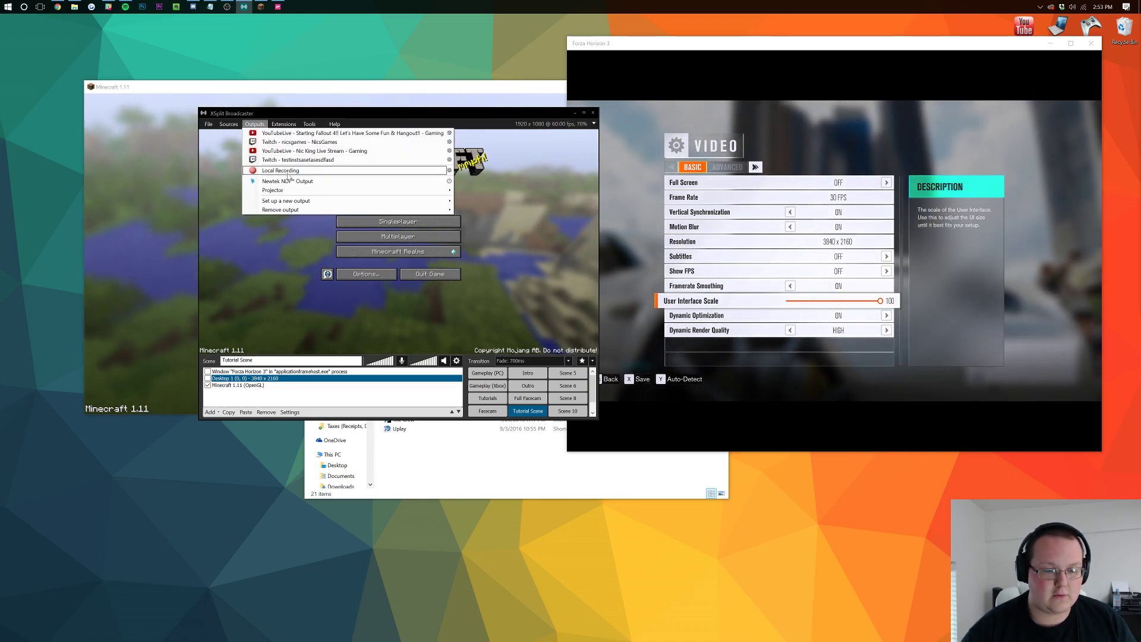
left_click(280, 170)
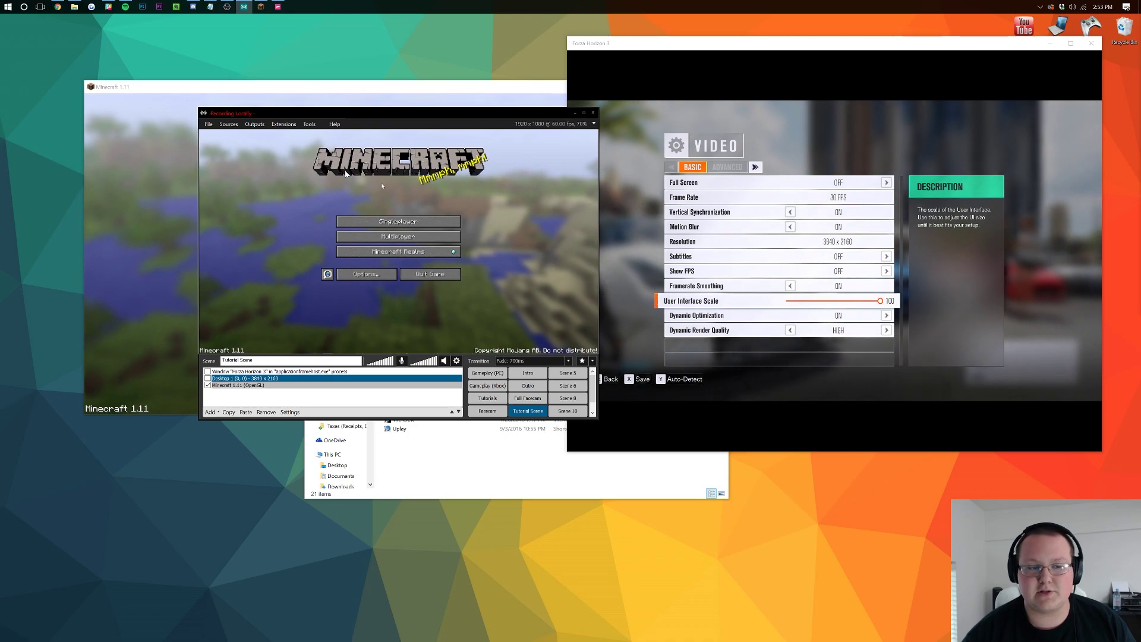